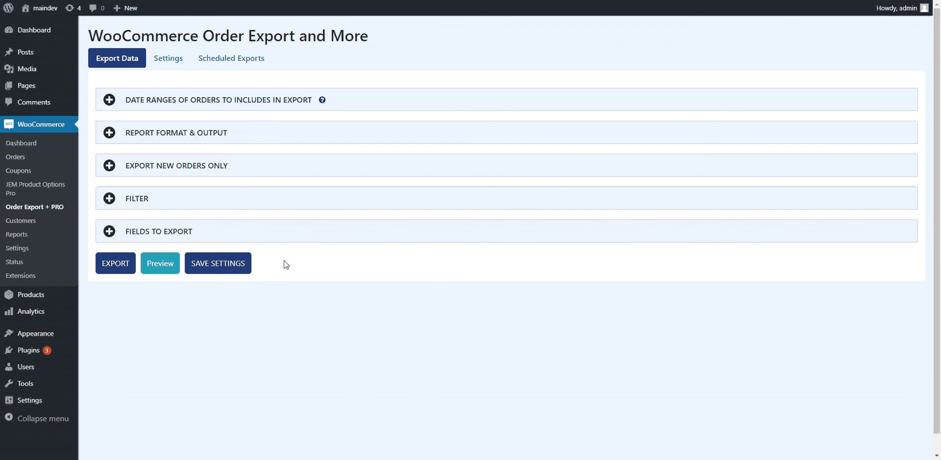
Step: Set the date range of orders in the export to the predefined range Year to date orders
{"action": "left_click", "coordinate": [116, 104]}
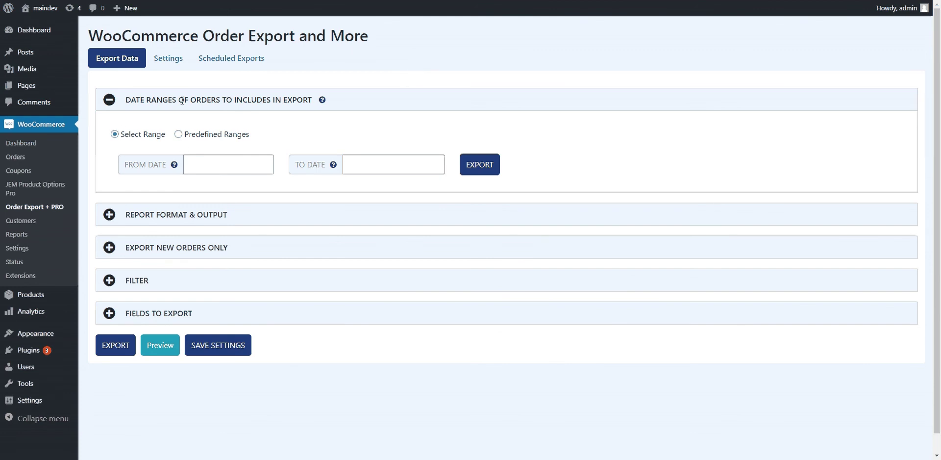
{"action": "left_click", "coordinate": [167, 169]}
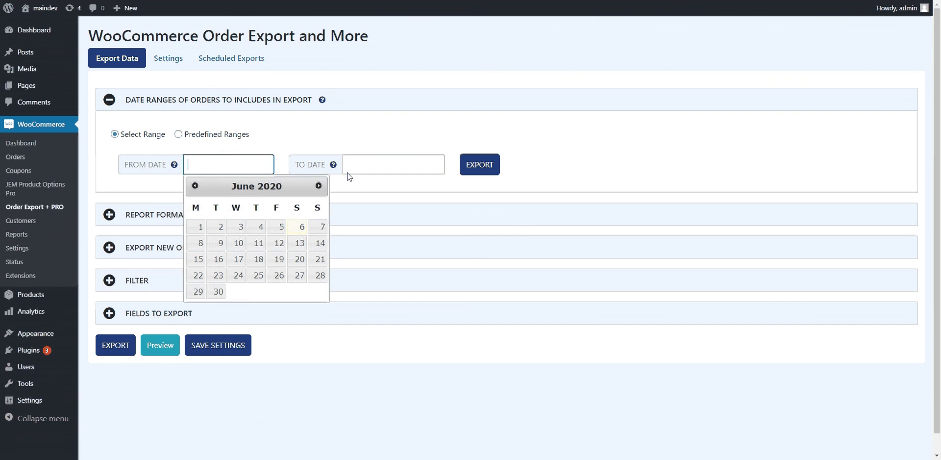
{"action": "left_click", "coordinate": [381, 170]}
{"action": "left_click", "coordinate": [211, 137]}
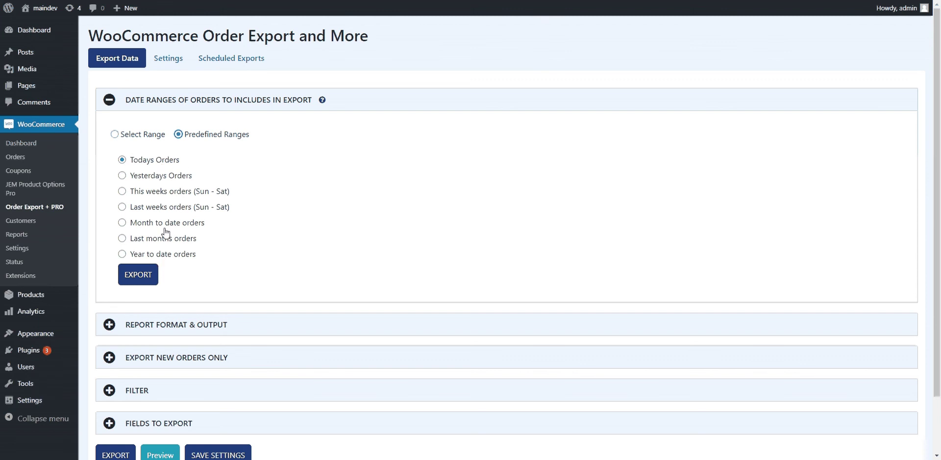
{"action": "left_click", "coordinate": [131, 135]}
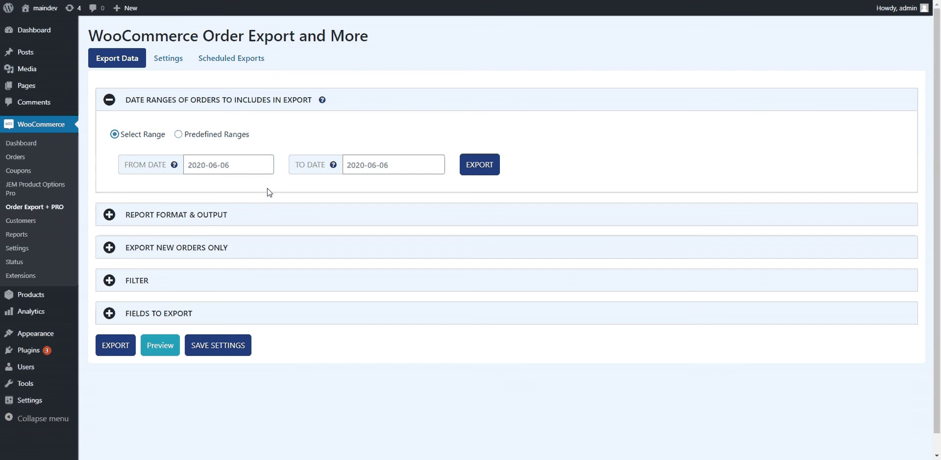
{"action": "left_click", "coordinate": [224, 138]}
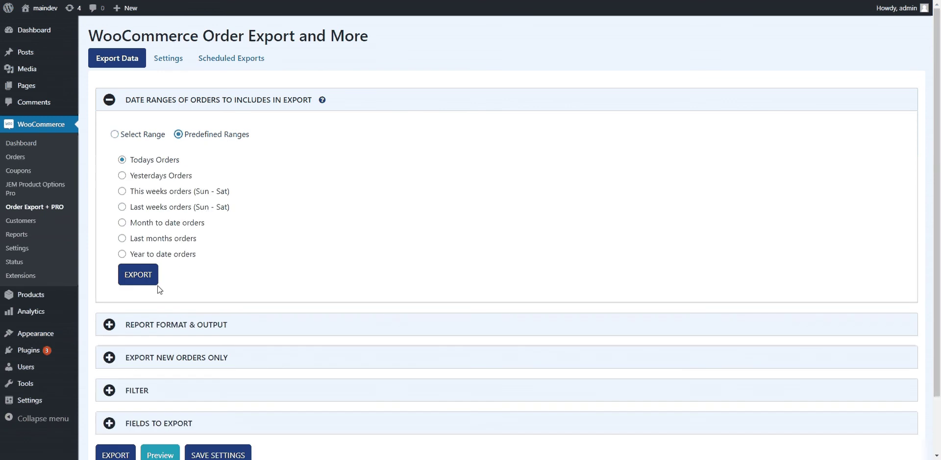
{"action": "left_click", "coordinate": [132, 254]}
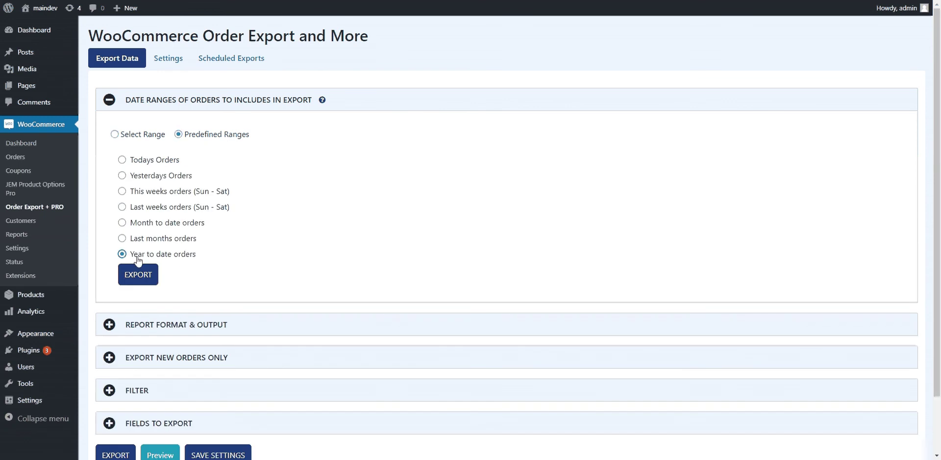
{"action": "left_click", "coordinate": [105, 99]}
Step: Examine the report's date format, time format and line item export options, plus the settings for exporting new orders only
{"action": "left_click", "coordinate": [121, 135]}
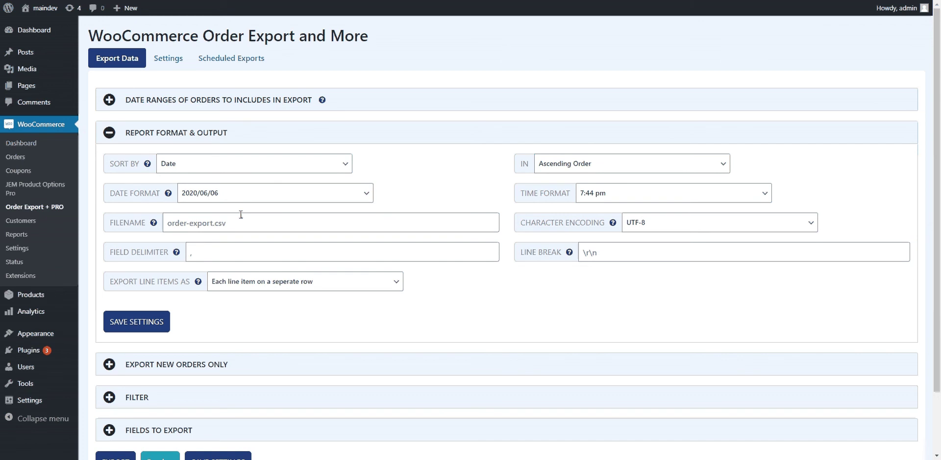
{"action": "left_click", "coordinate": [238, 196]}
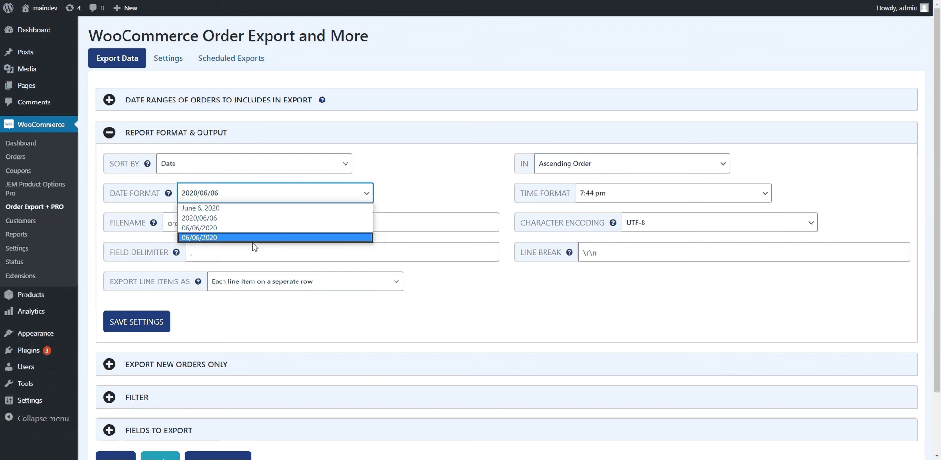
{"action": "left_click", "coordinate": [611, 193]}
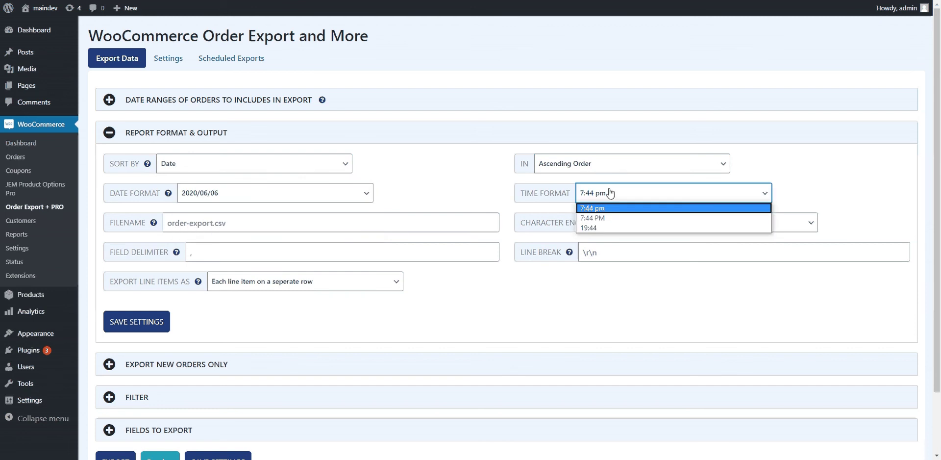
{"action": "left_click", "coordinate": [548, 301]}
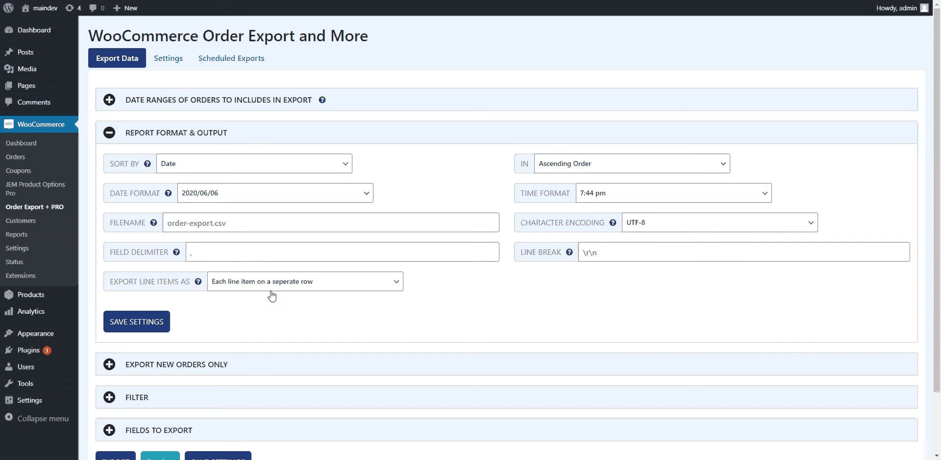
{"action": "left_click", "coordinate": [309, 284]}
{"action": "left_click", "coordinate": [275, 339]}
{"action": "left_click", "coordinate": [156, 132]}
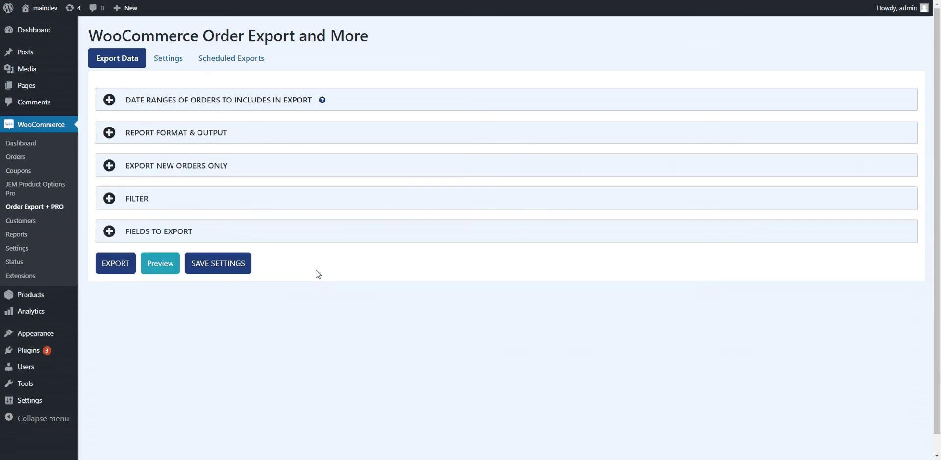
{"action": "left_click", "coordinate": [108, 166]}
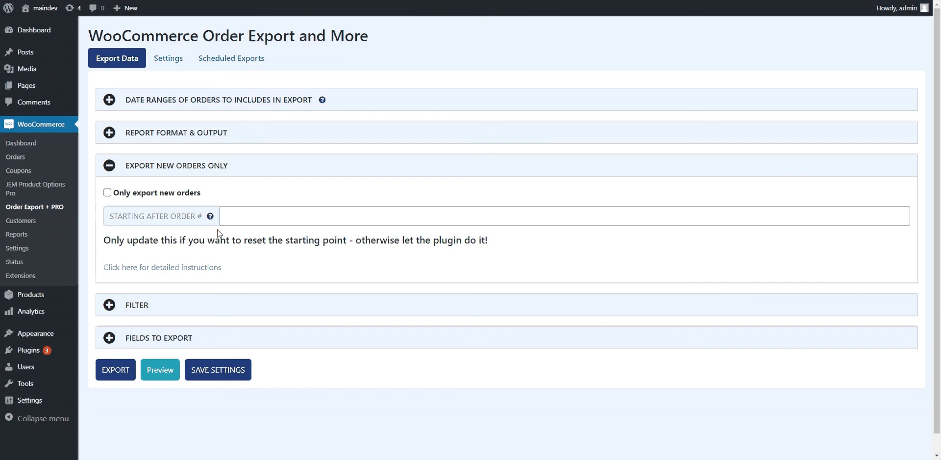
{"action": "left_click", "coordinate": [198, 165]}
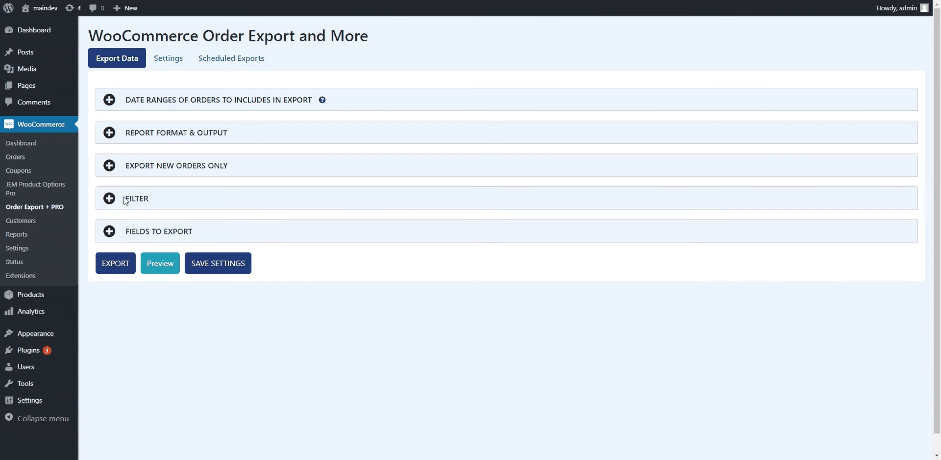
Step: Add an order filter requiring that Order Currency is equal to USD
{"action": "left_click", "coordinate": [125, 199]}
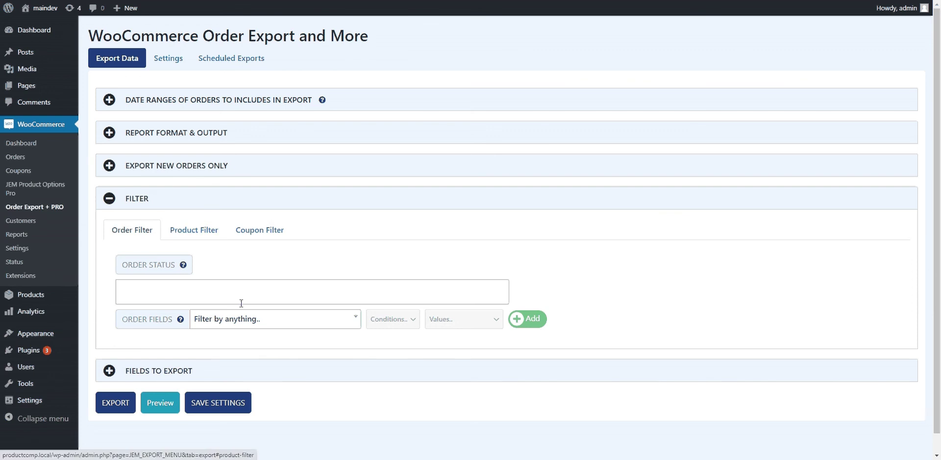
{"action": "left_click", "coordinate": [251, 320]}
{"action": "scroll", "coordinate": [298, 392], "scroll_direction": "down", "scroll_amount": 3}
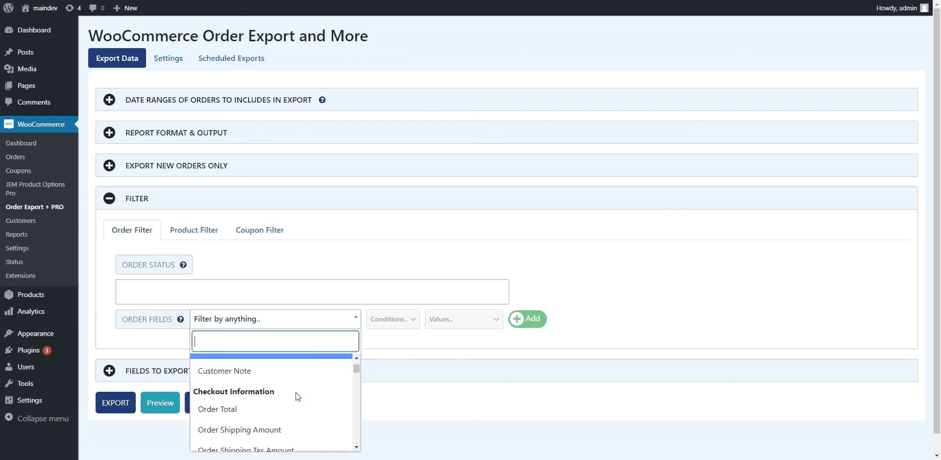
{"action": "left_click", "coordinate": [268, 424]}
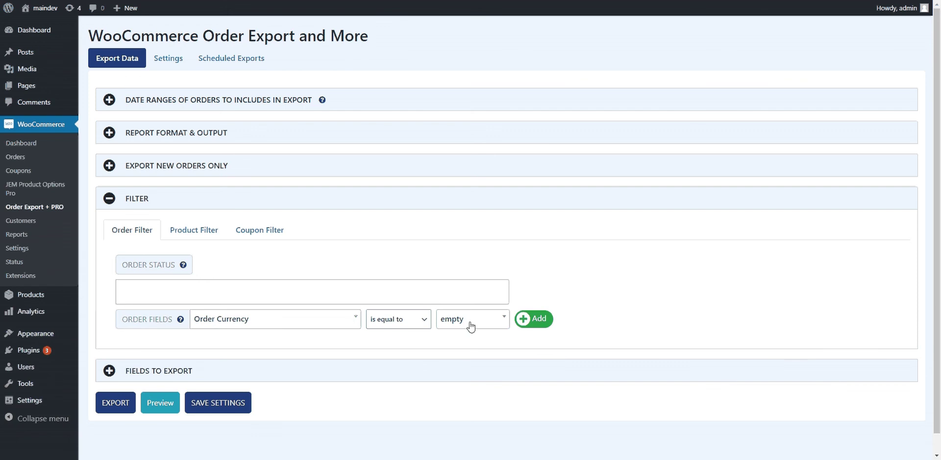
{"action": "left_click", "coordinate": [471, 327]}
{"action": "left_click", "coordinate": [465, 382]}
{"action": "left_click", "coordinate": [534, 320]}
Step: Add a second order filter requiring that Payment Gateway is equal to cheque
{"action": "left_click", "coordinate": [230, 321]}
{"action": "scroll", "coordinate": [306, 409], "scroll_direction": "down", "scroll_amount": 5}
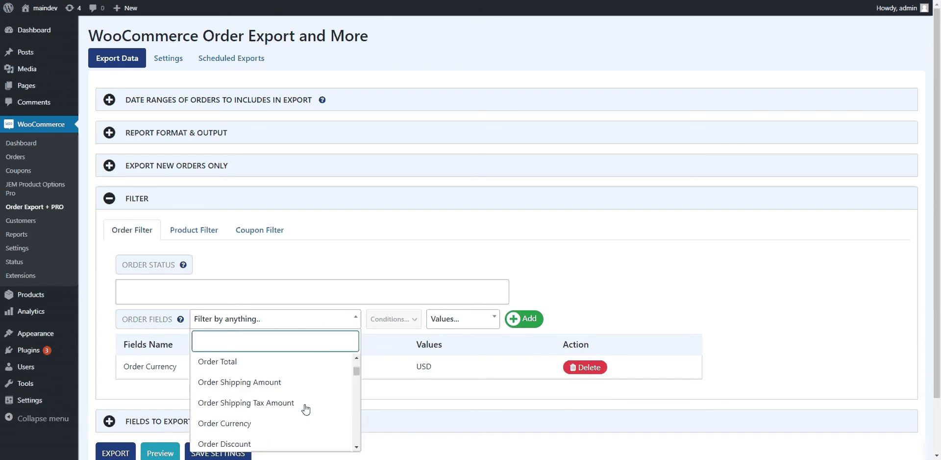
{"action": "left_click", "coordinate": [307, 414]}
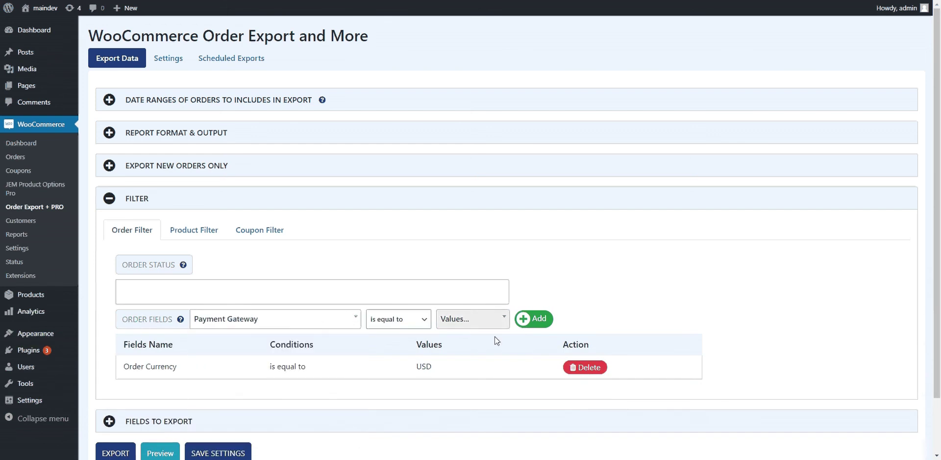
{"action": "left_click", "coordinate": [495, 321]}
{"action": "left_click", "coordinate": [452, 385]}
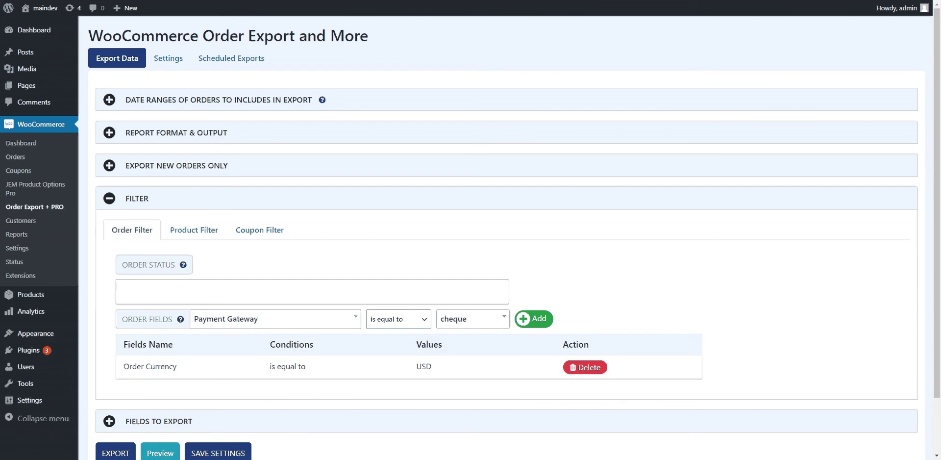
{"action": "left_click", "coordinate": [539, 318]}
{"action": "scroll", "coordinate": [479, 445], "scroll_direction": "down", "scroll_amount": 2}
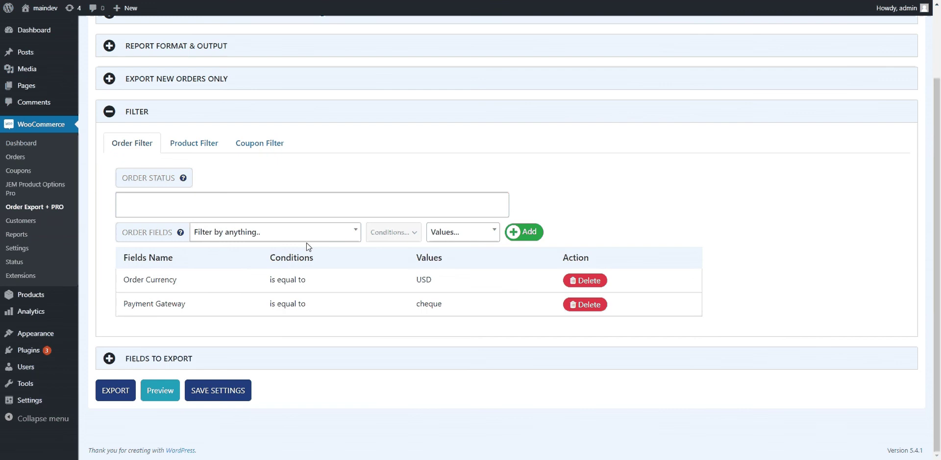
{"action": "left_click", "coordinate": [284, 230]}
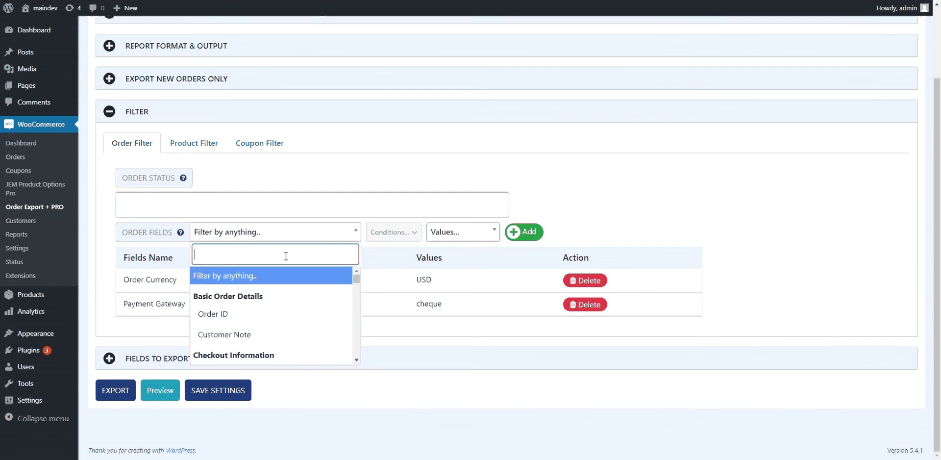
{"action": "scroll", "coordinate": [295, 323], "scroll_direction": "down", "scroll_amount": 4}
{"action": "left_click", "coordinate": [292, 339]}
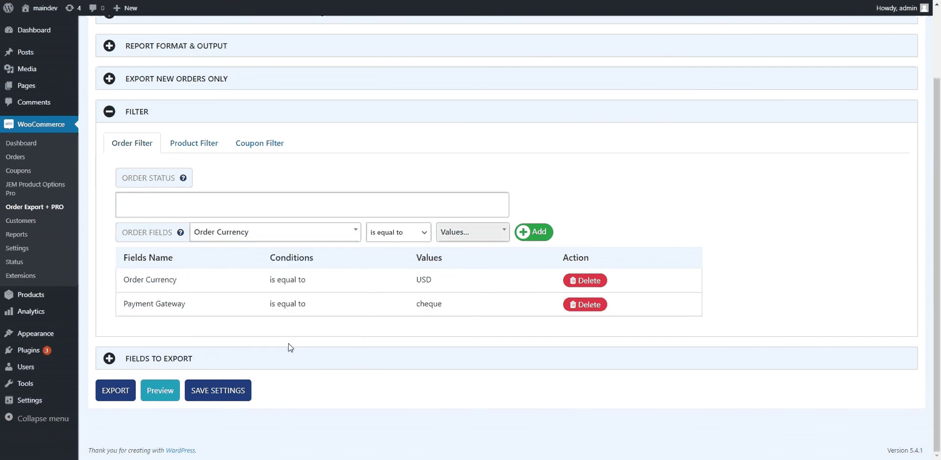
{"action": "left_click", "coordinate": [479, 237]}
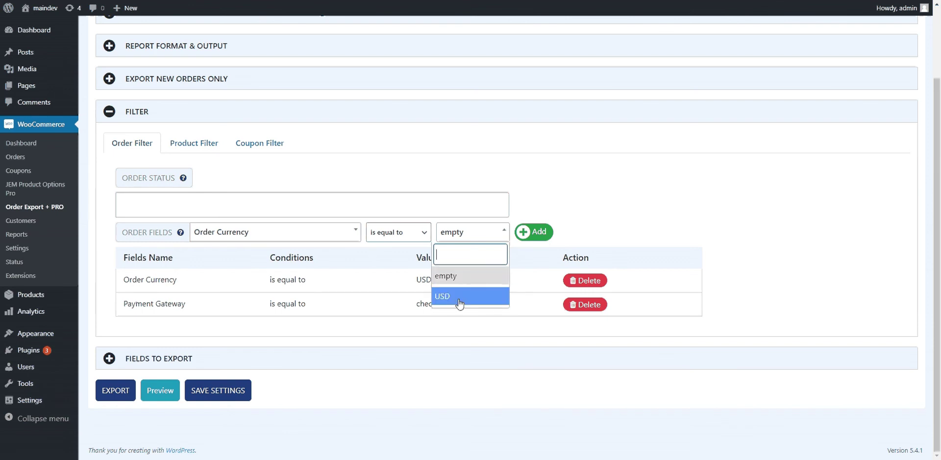
{"action": "left_click", "coordinate": [604, 194]}
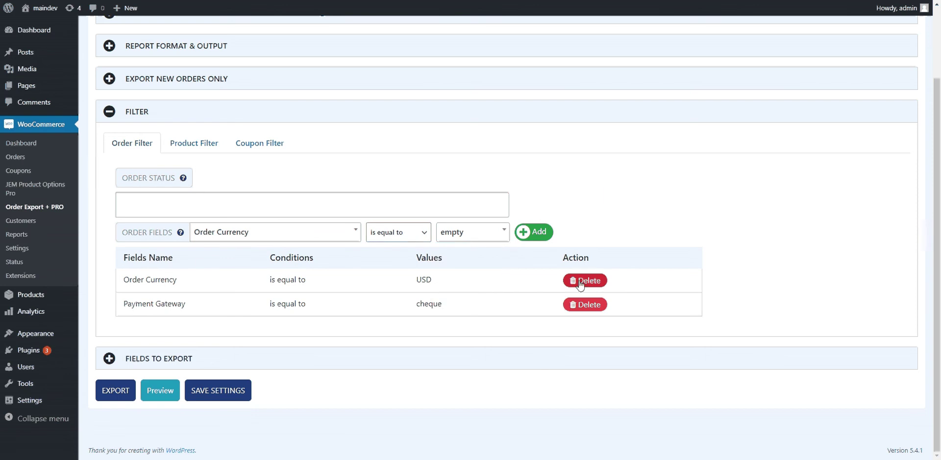
Step: Delete the order field filters that were added to the order filter list
{"action": "left_click", "coordinate": [584, 280]}
Step: Review the product filter and coupon filter options, and collapse the filter section
{"action": "left_click", "coordinate": [208, 212]}
{"action": "scroll", "coordinate": [611, 226], "scroll_direction": "down", "scroll_amount": 1}
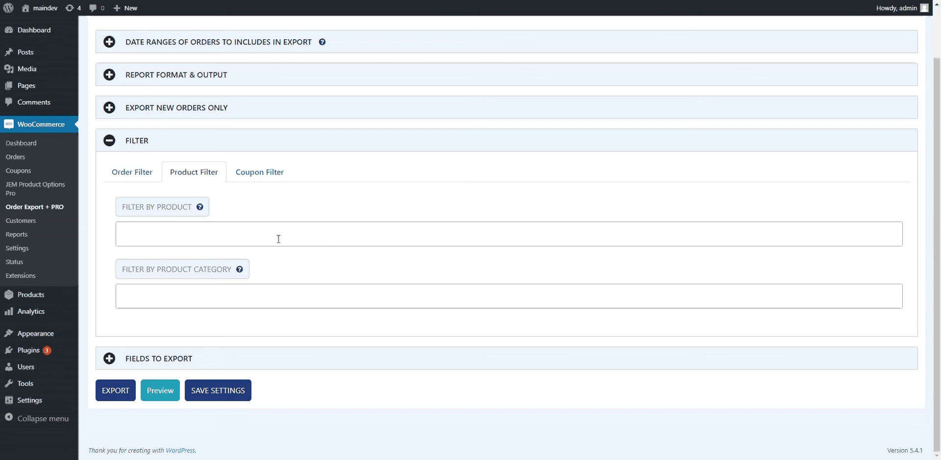
{"action": "left_click", "coordinate": [274, 173]}
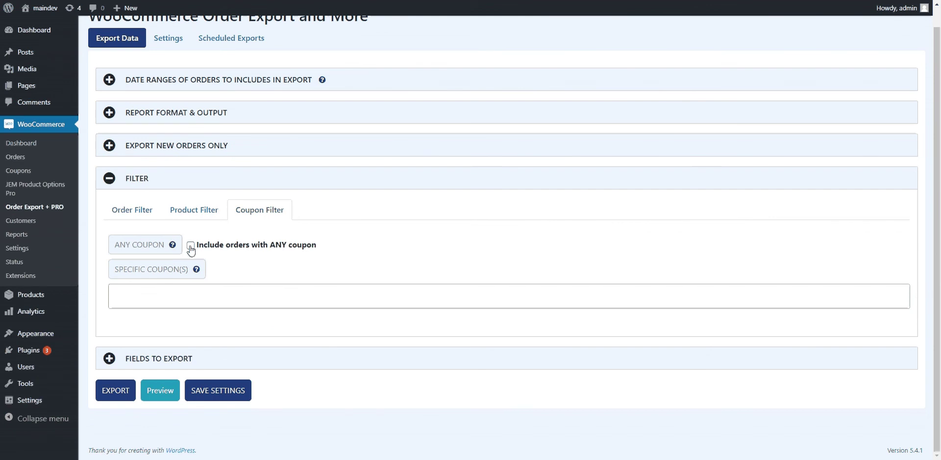
{"action": "left_click", "coordinate": [123, 211]}
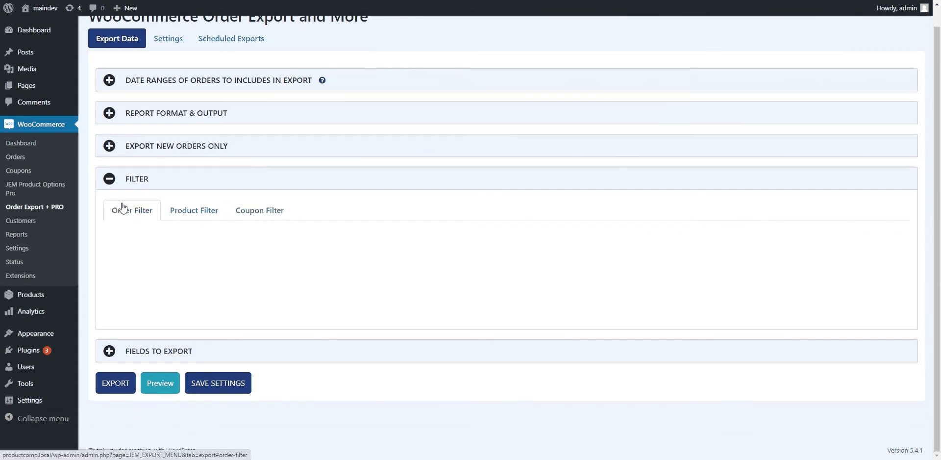
{"action": "left_click", "coordinate": [110, 181]}
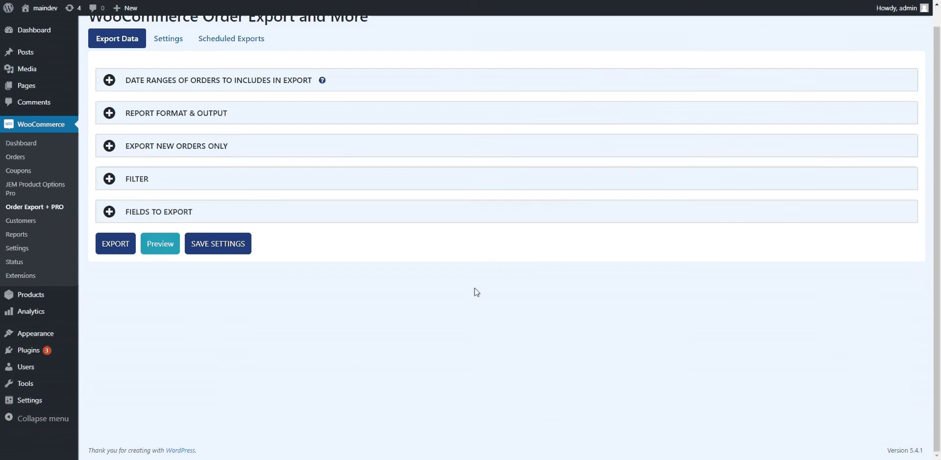
Step: Reorder the fields to export so Shipping State follows Order ID and Order Total precedes both Product Name fields
{"action": "left_click", "coordinate": [110, 211]}
{"action": "scroll", "coordinate": [280, 309], "scroll_direction": "down", "scroll_amount": 3}
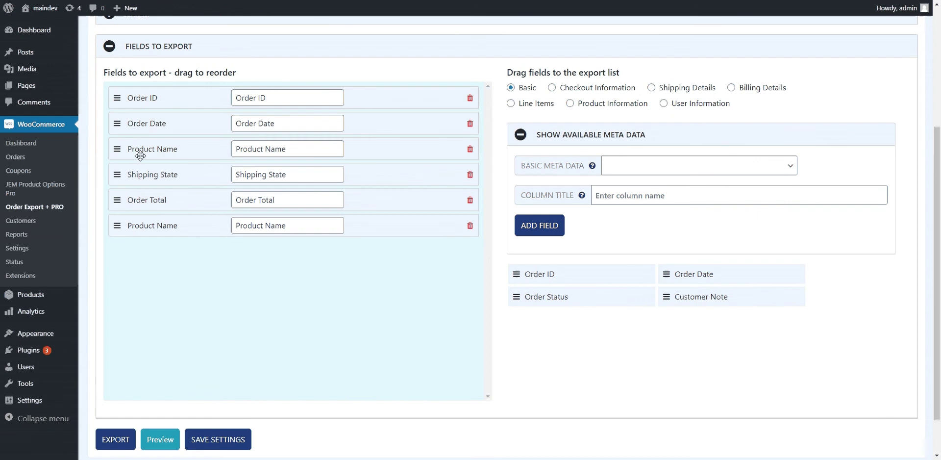
{"action": "mouse_move", "coordinate": [141, 156]}
{"action": "left_mouse_down"}
{"action": "mouse_move", "coordinate": [148, 198]}
{"action": "mouse_move", "coordinate": [157, 149]}
{"action": "left_mouse_up"}
{"action": "left_click_drag", "start_coordinate": [167, 205], "coordinate": [160, 118]}
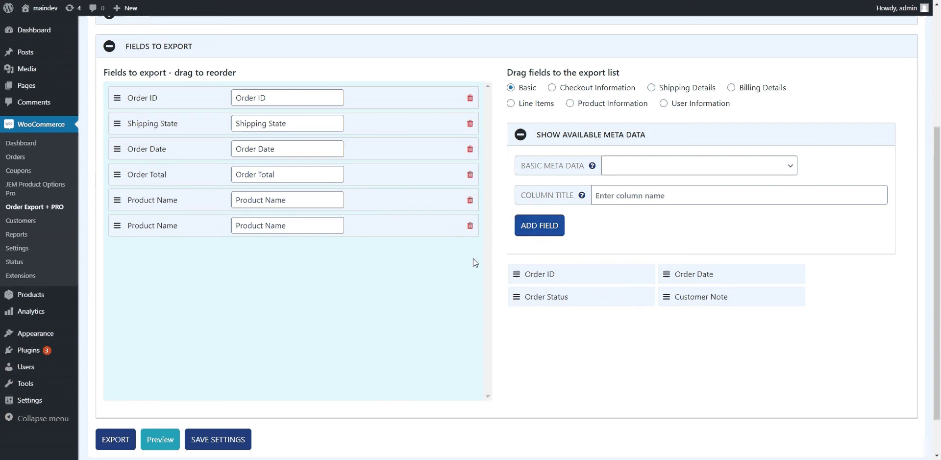
Step: Add Order Total from the checkout information fields to the end of the export list and replace it with Payment Gateway
{"action": "left_click", "coordinate": [584, 93]}
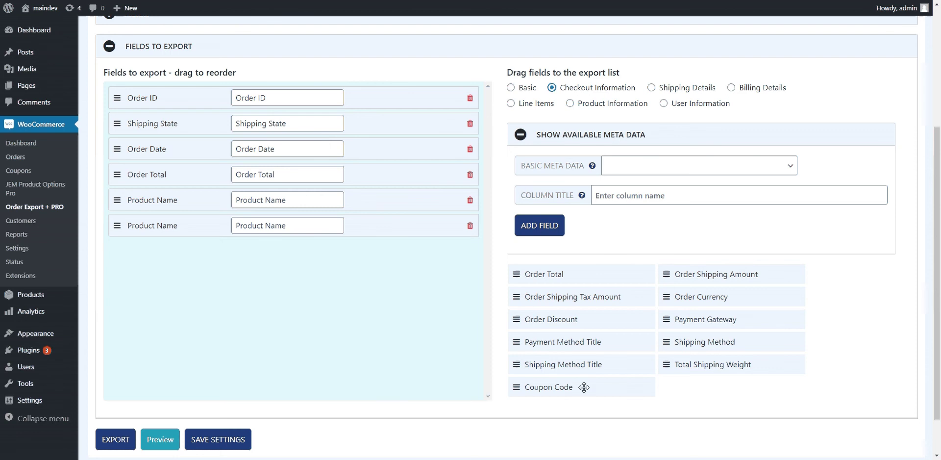
{"action": "left_click_drag", "start_coordinate": [582, 270], "coordinate": [308, 256]}
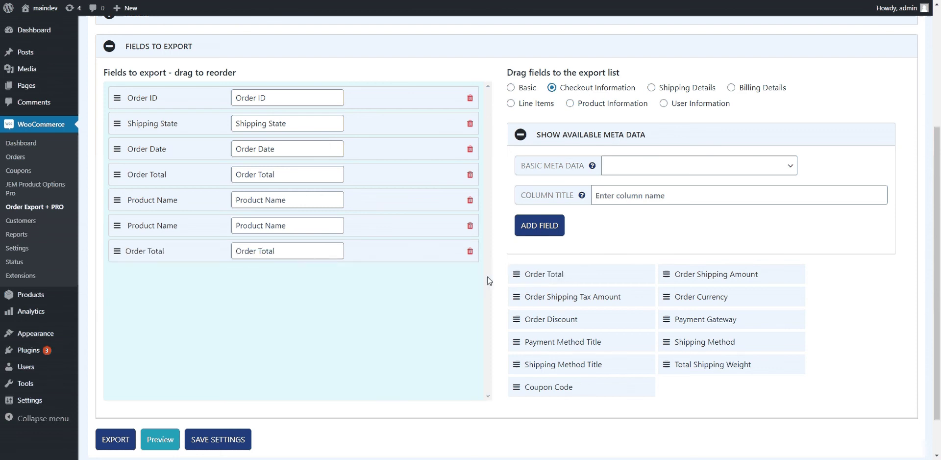
{"action": "left_click", "coordinate": [470, 251]}
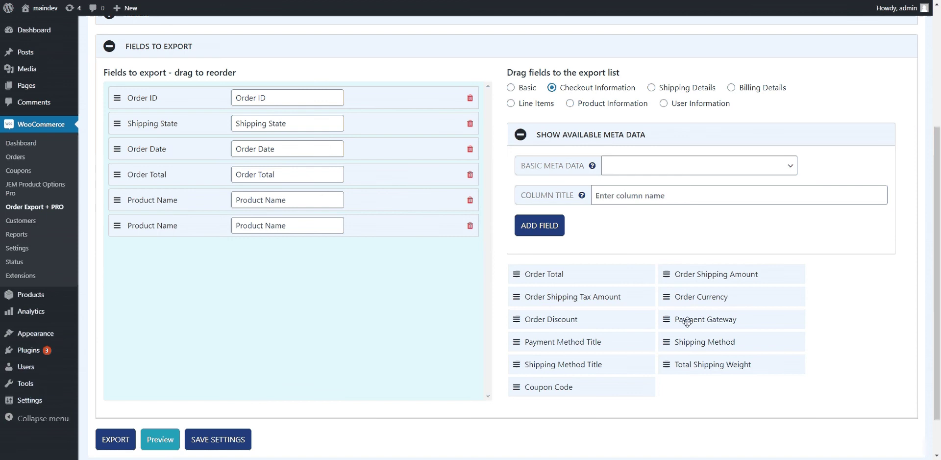
{"action": "left_click_drag", "start_coordinate": [684, 321], "coordinate": [321, 349]}
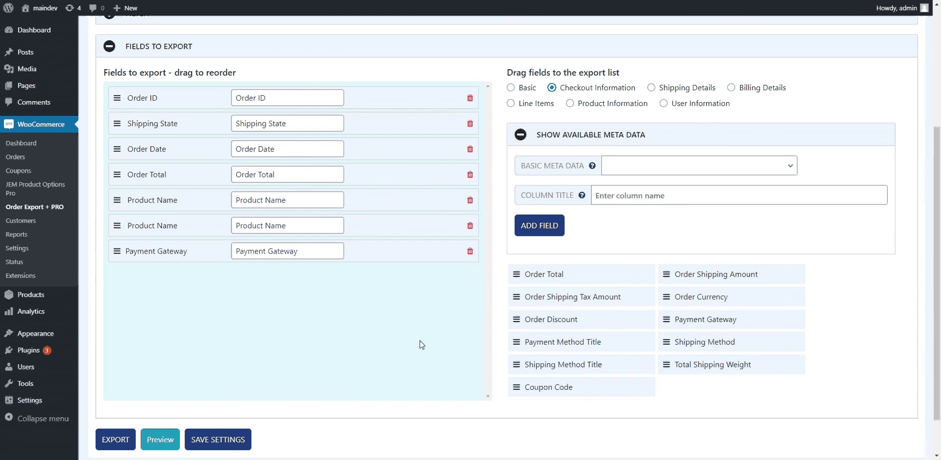
Step: Browse the basic meta data options for checkout information, and collapse the available meta data section
{"action": "left_click", "coordinate": [641, 167]}
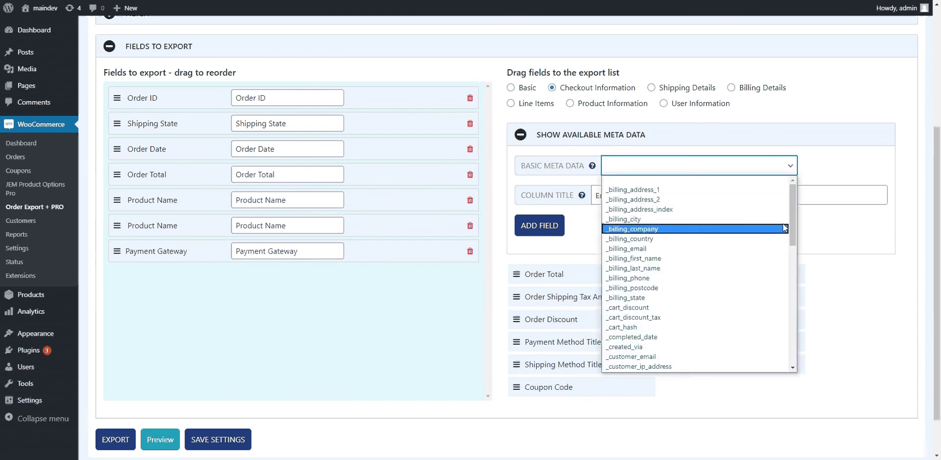
{"action": "left_click_drag", "start_coordinate": [793, 189], "coordinate": [804, 316]}
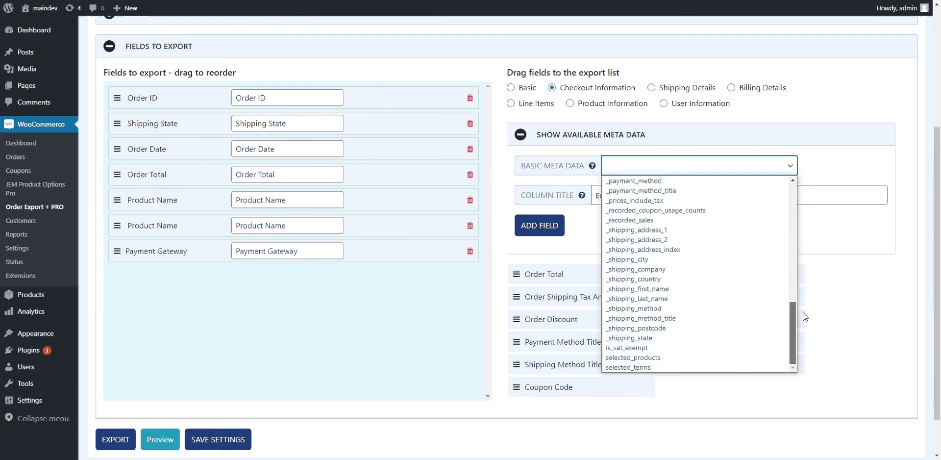
{"action": "left_click_drag", "start_coordinate": [805, 316], "coordinate": [780, 198]}
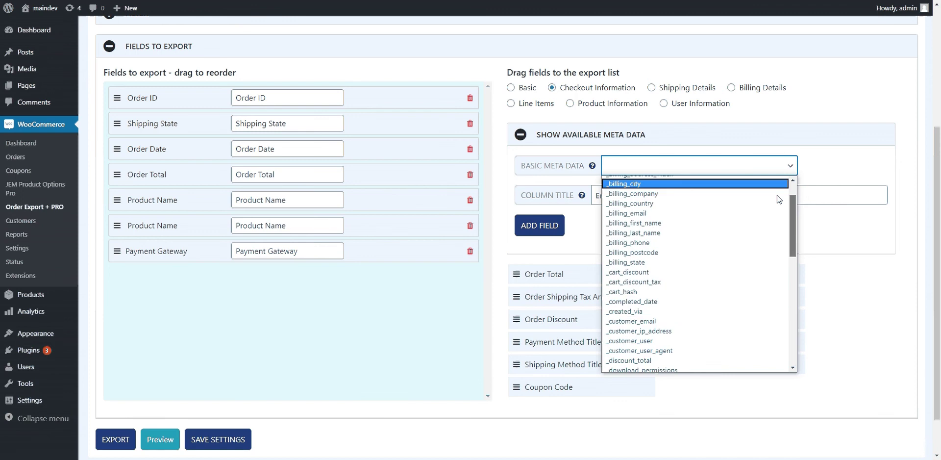
{"action": "scroll", "coordinate": [780, 198], "scroll_direction": "up", "scroll_amount": 1}
{"action": "left_click", "coordinate": [834, 134]}
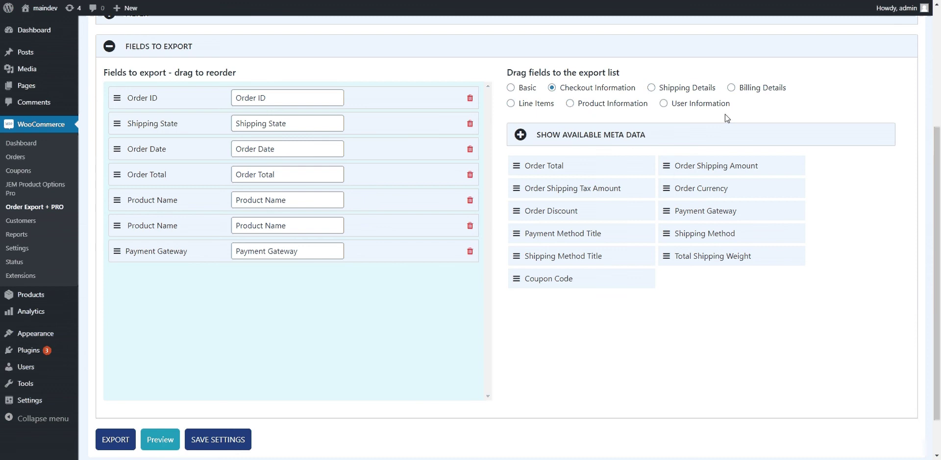
Step: Review the exportable fields under Shipping Details, Billing Details, Line Items, Product Information and User Information
{"action": "left_click", "coordinate": [668, 89]}
{"action": "left_click", "coordinate": [765, 88]}
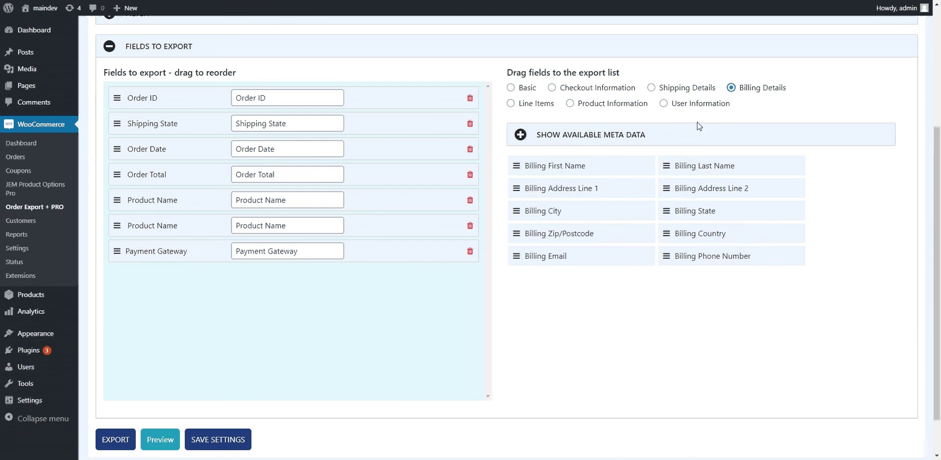
{"action": "left_click", "coordinate": [540, 108]}
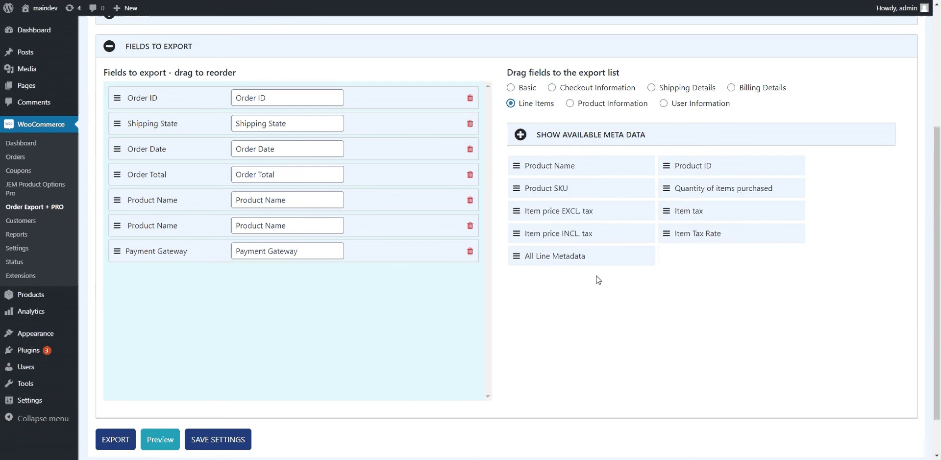
{"action": "left_click", "coordinate": [594, 104]}
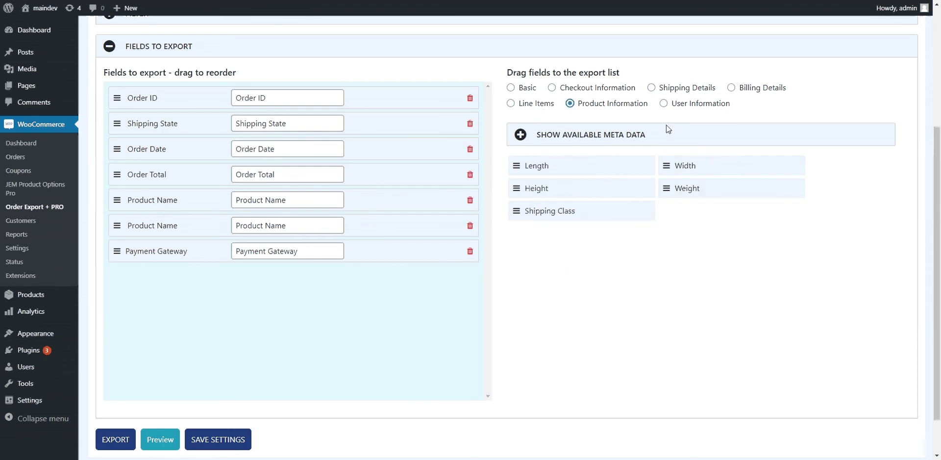
{"action": "left_click", "coordinate": [694, 105]}
Step: Generate a preview of the order export and compare its columns and rows with the chosen export fields
{"action": "scroll", "coordinate": [296, 273], "scroll_direction": "down", "scroll_amount": 1}
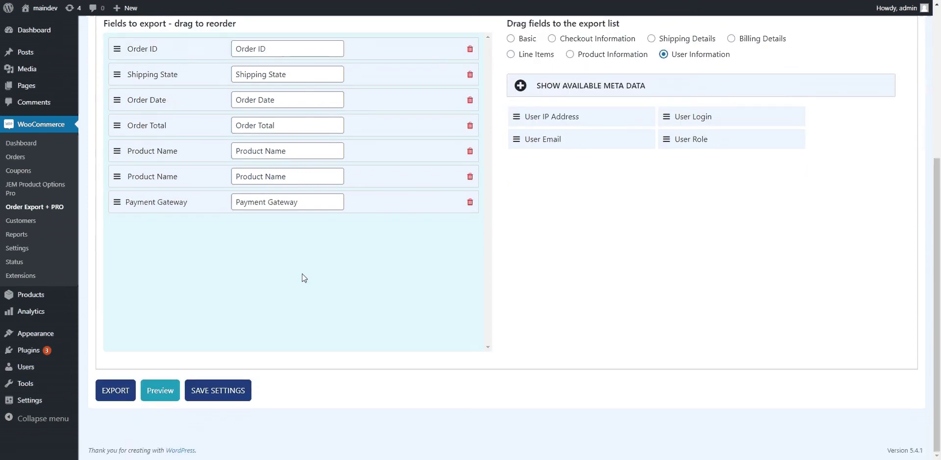
{"action": "left_click", "coordinate": [160, 396]}
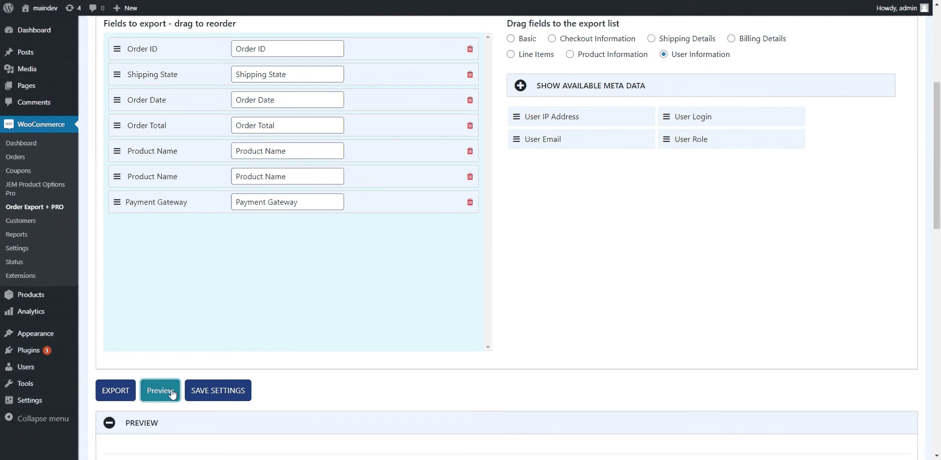
{"action": "scroll", "coordinate": [267, 289], "scroll_direction": "down", "scroll_amount": 3}
{"action": "scroll", "coordinate": [267, 291], "scroll_direction": "down", "scroll_amount": 2}
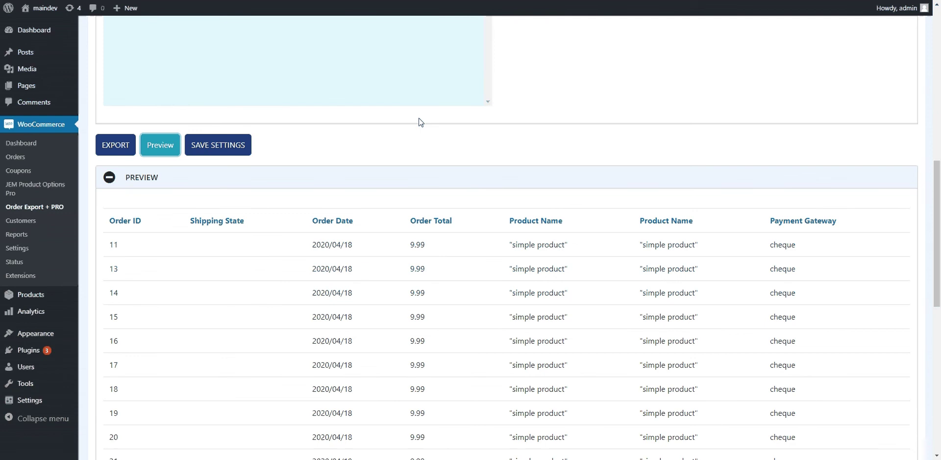
{"action": "scroll", "coordinate": [433, 187], "scroll_direction": "down", "scroll_amount": 9}
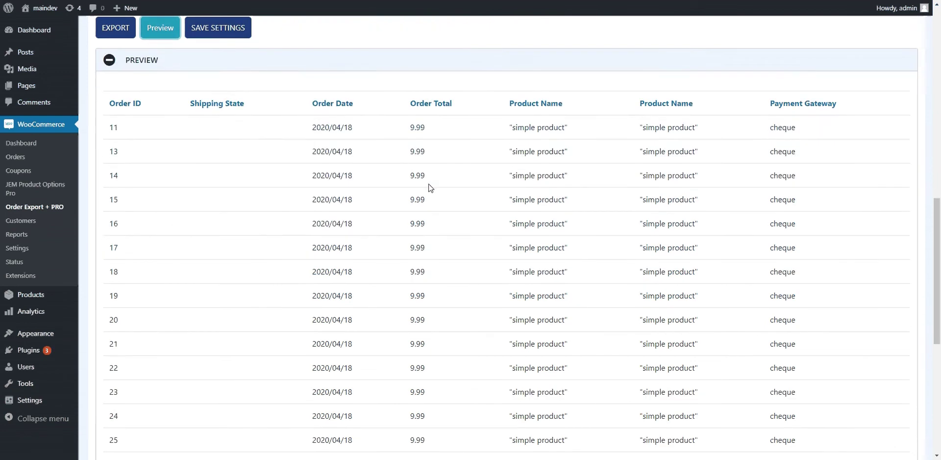
{"action": "scroll", "coordinate": [429, 190], "scroll_direction": "up", "scroll_amount": 8}
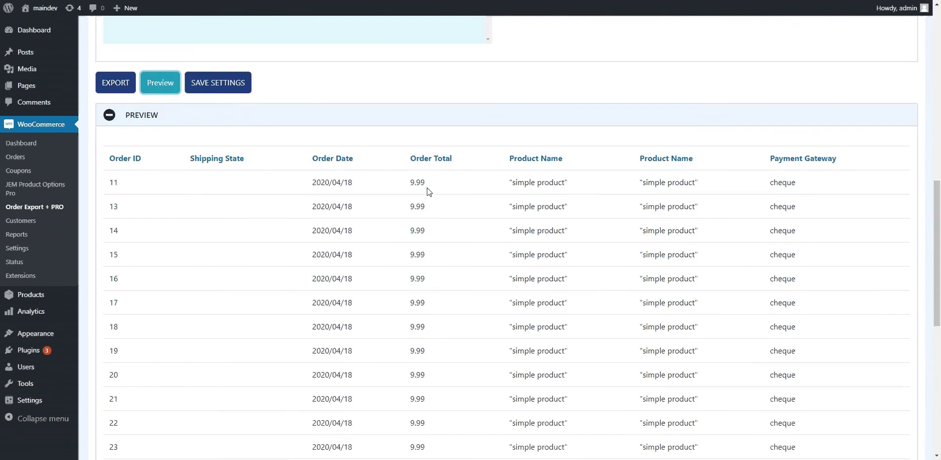
{"action": "scroll", "coordinate": [372, 142], "scroll_direction": "up", "scroll_amount": 6}
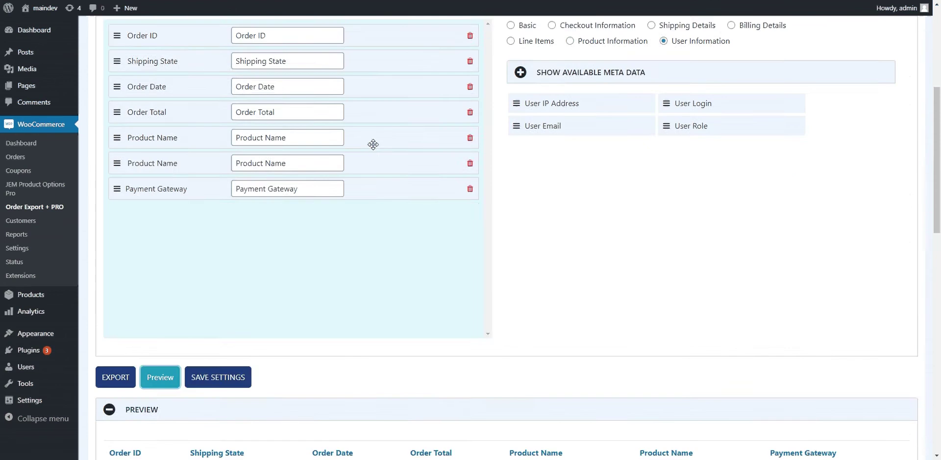
{"action": "scroll", "coordinate": [372, 153], "scroll_direction": "down", "scroll_amount": 3}
{"action": "scroll", "coordinate": [185, 224], "scroll_direction": "down", "scroll_amount": 4}
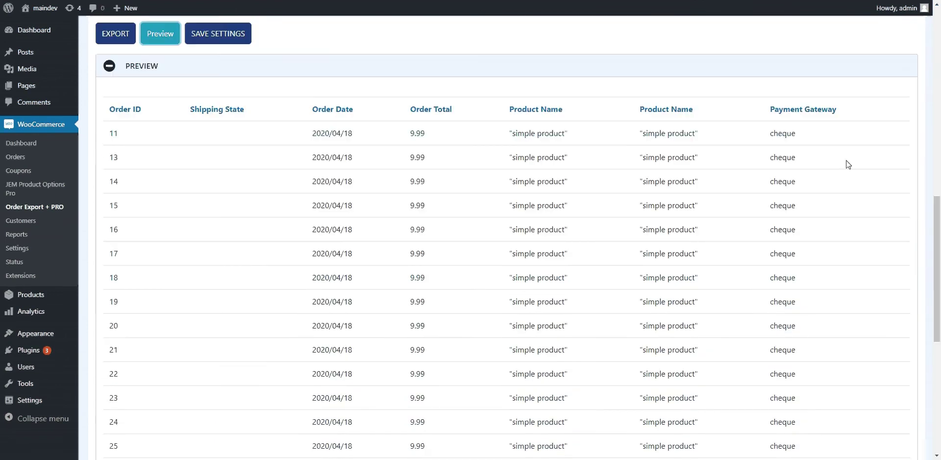
{"action": "scroll", "coordinate": [441, 288], "scroll_direction": "down", "scroll_amount": 8}
{"action": "scroll", "coordinate": [399, 330], "scroll_direction": "up", "scroll_amount": 14}
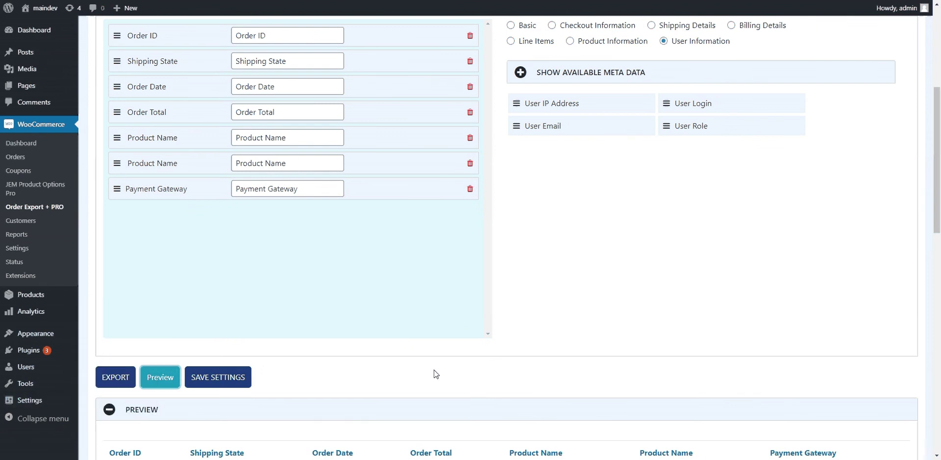
Step: Collapse the fields to export section and the preview section
{"action": "scroll", "coordinate": [530, 337], "scroll_direction": "up", "scroll_amount": 5}
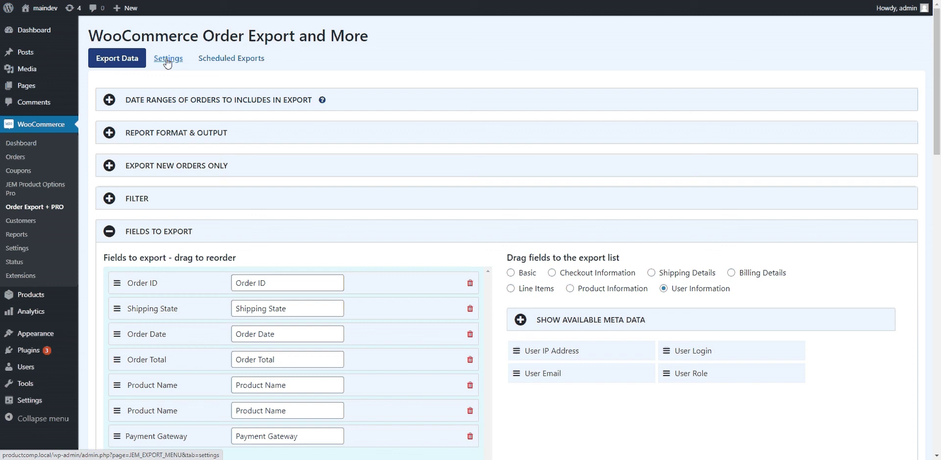
{"action": "left_click", "coordinate": [153, 233]}
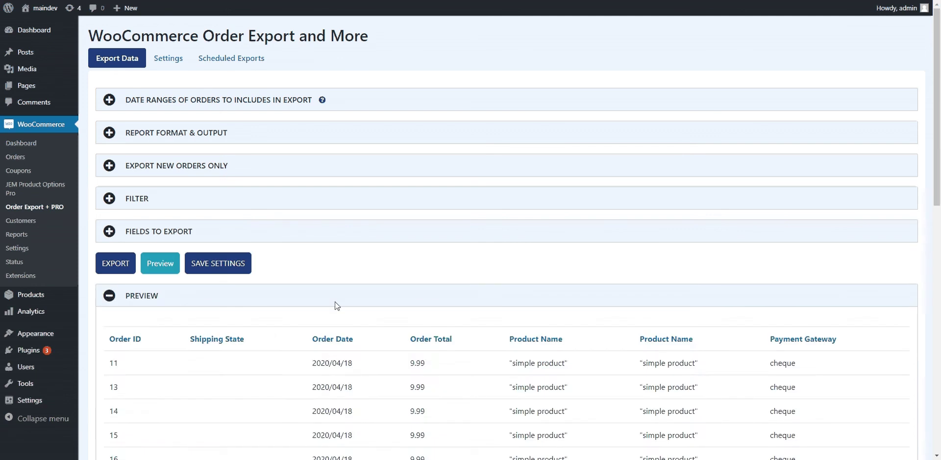
{"action": "left_click", "coordinate": [125, 292]}
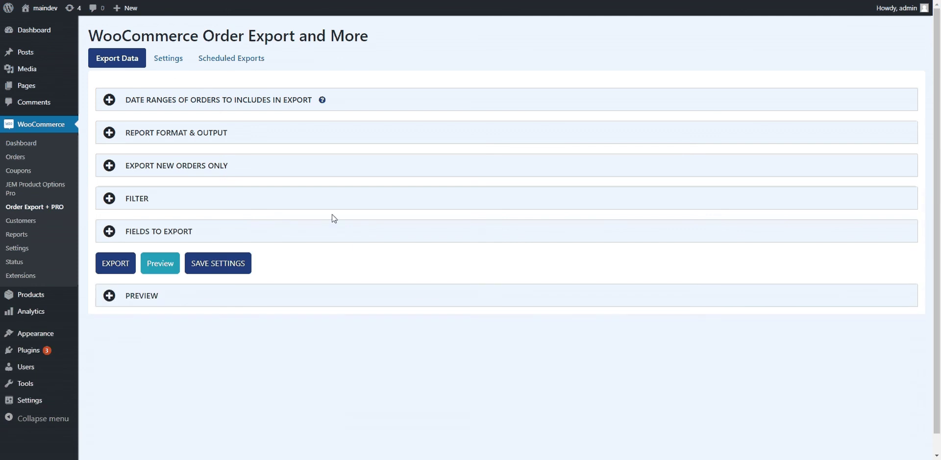
Step: Open the plugin's general settings and examine the cron log, including its most recent entries
{"action": "left_click", "coordinate": [169, 59]}
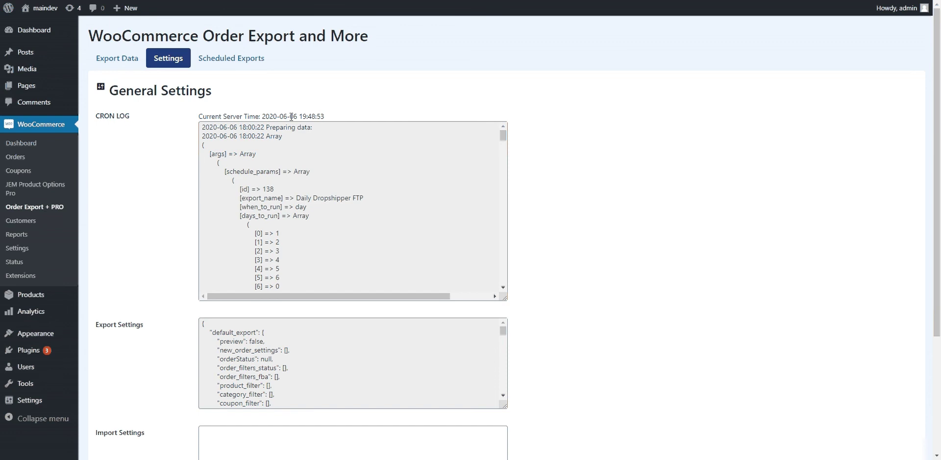
{"action": "scroll", "coordinate": [401, 225], "scroll_direction": "down", "scroll_amount": 10}
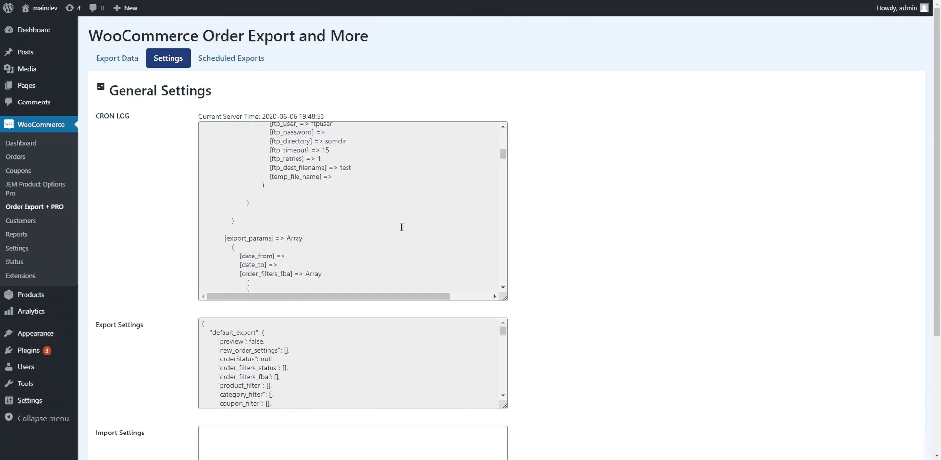
{"action": "left_click_drag", "start_coordinate": [504, 166], "coordinate": [519, 284]}
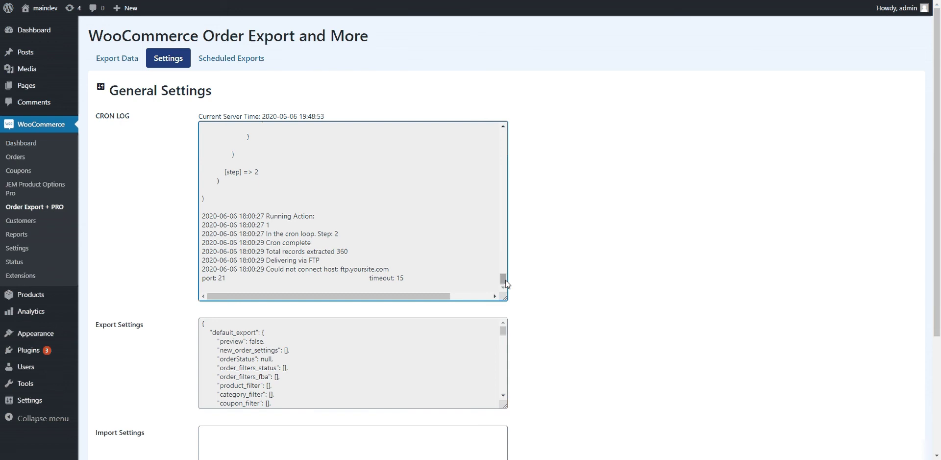
{"action": "mouse_move", "coordinate": [503, 279]}
{"action": "left_mouse_down"}
{"action": "mouse_move", "coordinate": [503, 134]}
{"action": "mouse_move", "coordinate": [503, 278]}
{"action": "left_mouse_up"}
{"action": "scroll", "coordinate": [352, 217], "scroll_direction": "up", "scroll_amount": 5}
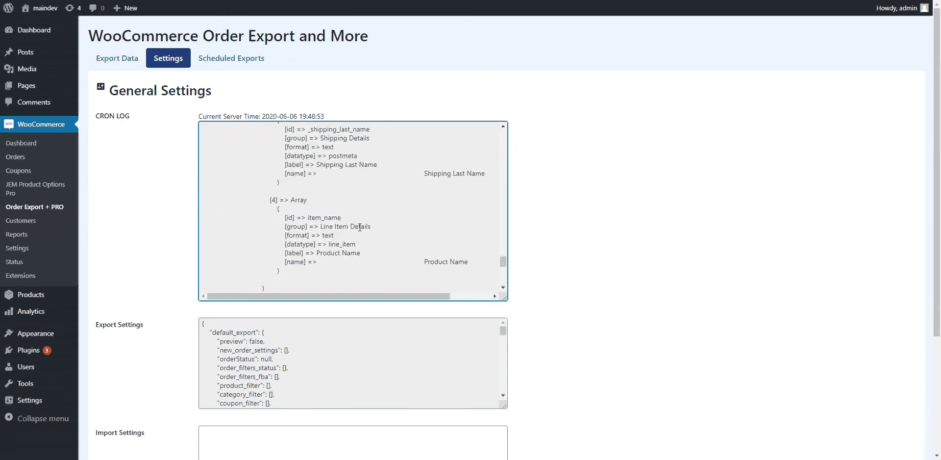
Step: Copy the full export settings text and paste it into the import settings box
{"action": "scroll", "coordinate": [582, 206], "scroll_direction": "down", "scroll_amount": 3}
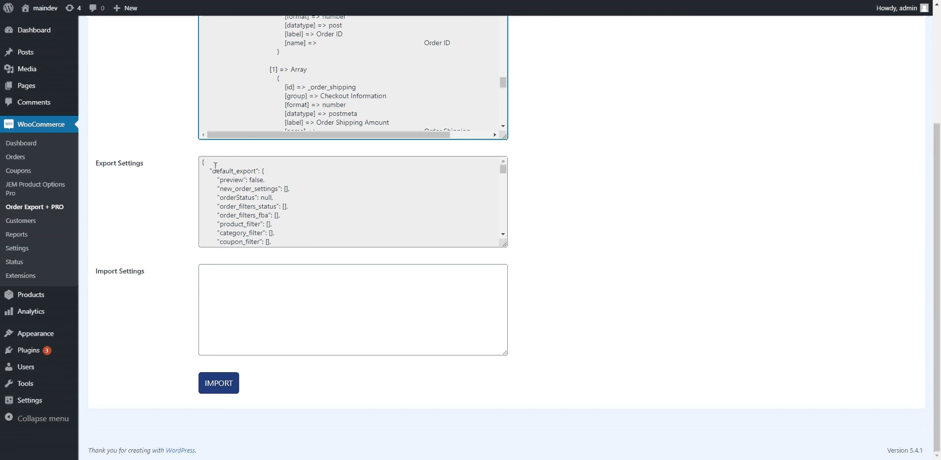
{"action": "left_click", "coordinate": [305, 199]}
{"action": "key", "text": "ctrl+a"}
{"action": "key", "text": "ctrl+c"}
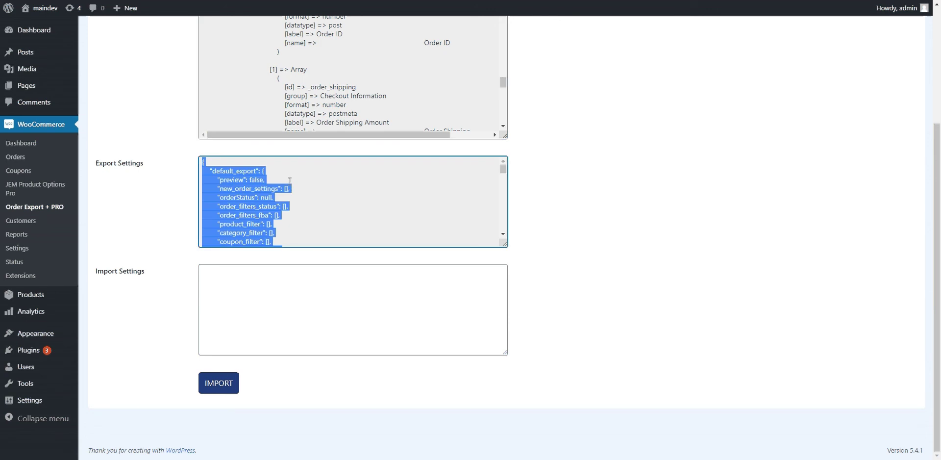
{"action": "left_click", "coordinate": [256, 327]}
{"action": "key", "text": "ctrl+v"}
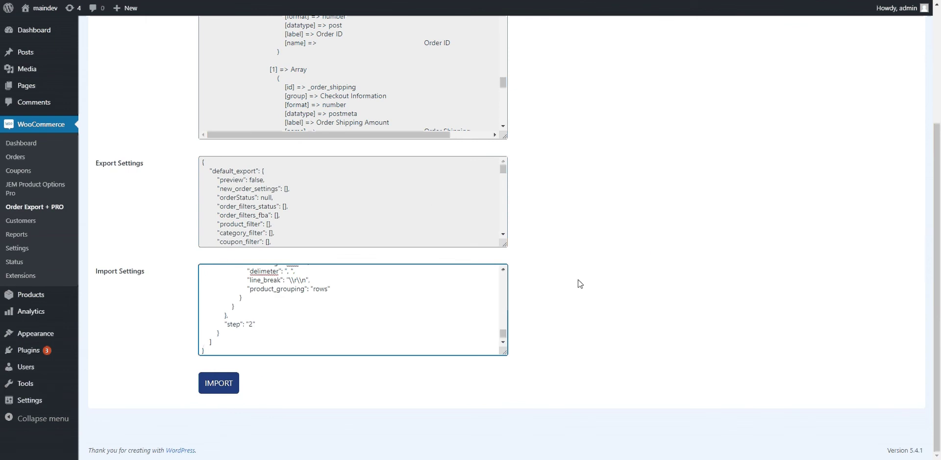
{"action": "scroll", "coordinate": [590, 277], "scroll_direction": "up", "scroll_amount": 3}
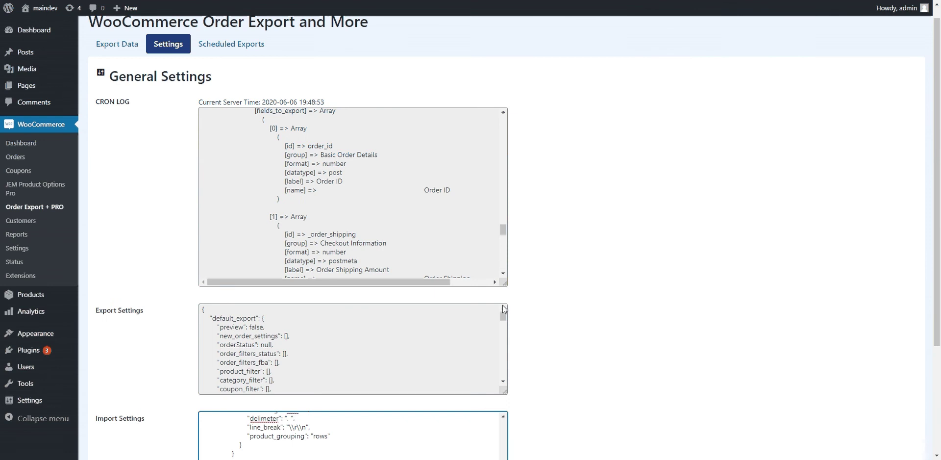
{"action": "scroll", "coordinate": [501, 307], "scroll_direction": "down", "scroll_amount": 1}
{"action": "scroll", "coordinate": [138, 424], "scroll_direction": "down", "scroll_amount": 3}
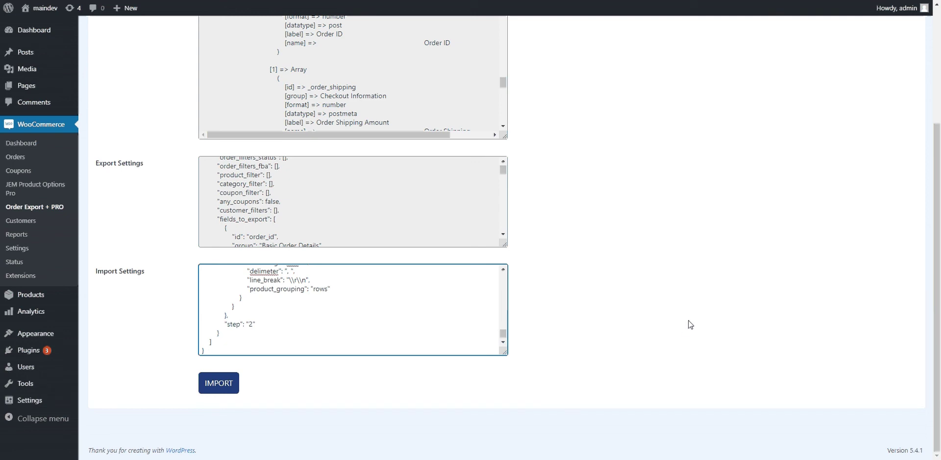
Step: Open the Daily Packing List job from the scheduled exports and review its schedule, delivery details and export sections
{"action": "scroll", "coordinate": [688, 321], "scroll_direction": "up", "scroll_amount": 4}
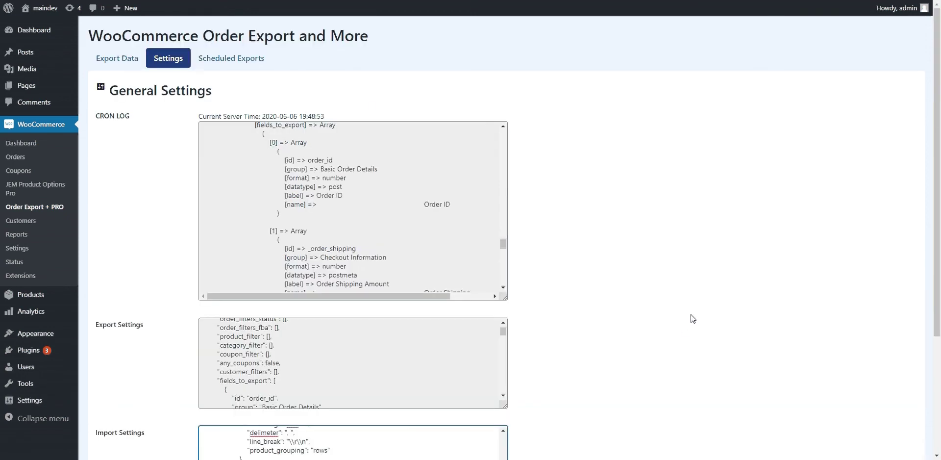
{"action": "left_click", "coordinate": [220, 60]}
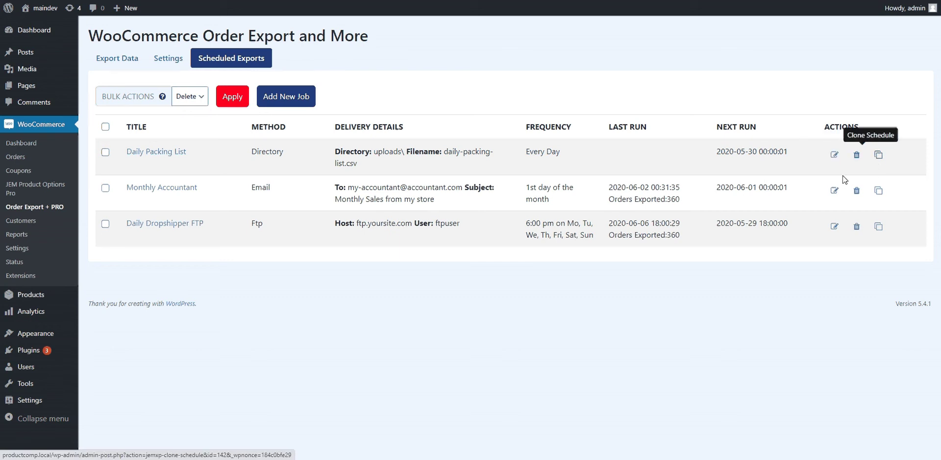
{"action": "left_click", "coordinate": [162, 153]}
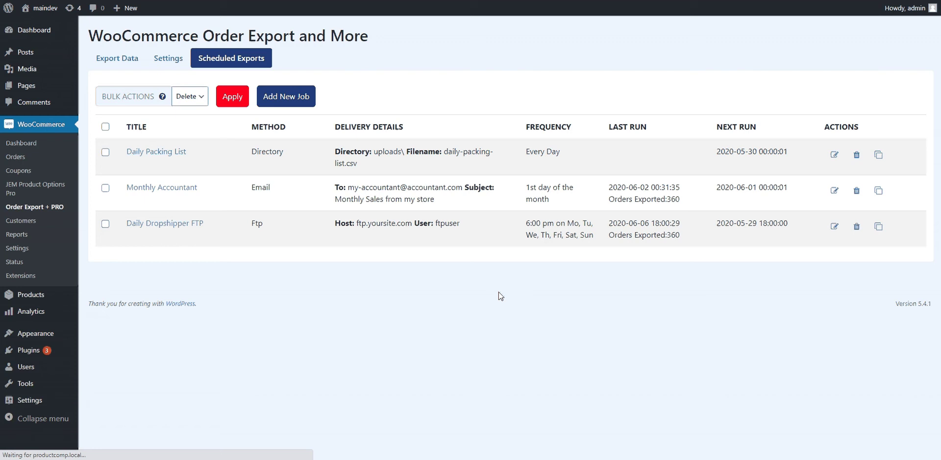
{"action": "scroll", "coordinate": [406, 260], "scroll_direction": "down", "scroll_amount": 4}
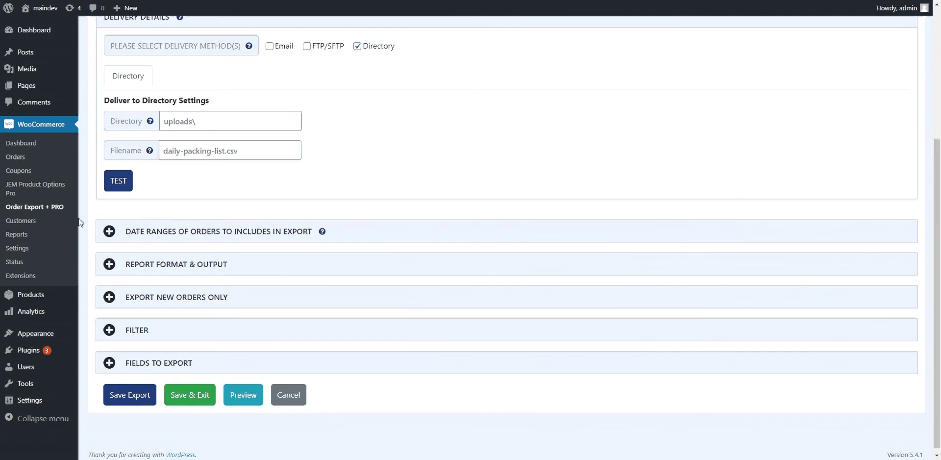
{"action": "scroll", "coordinate": [241, 336], "scroll_direction": "up", "scroll_amount": 1}
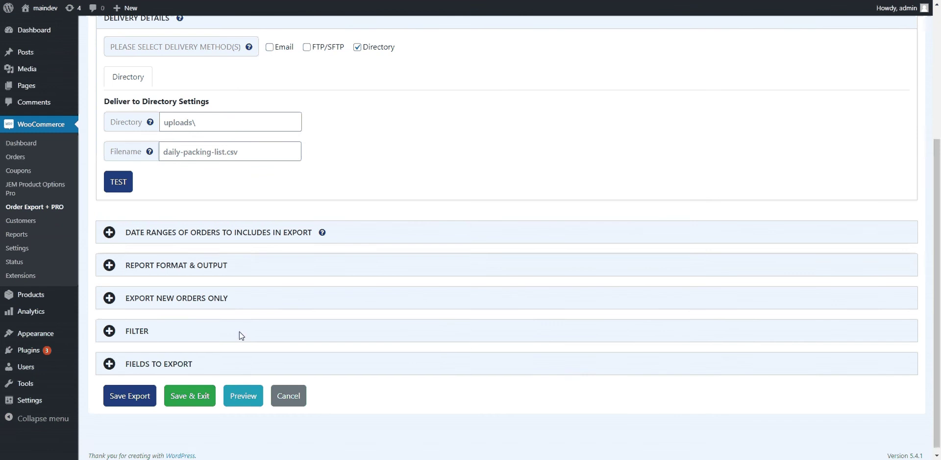
{"action": "scroll", "coordinate": [241, 336], "scroll_direction": "up", "scroll_amount": 4}
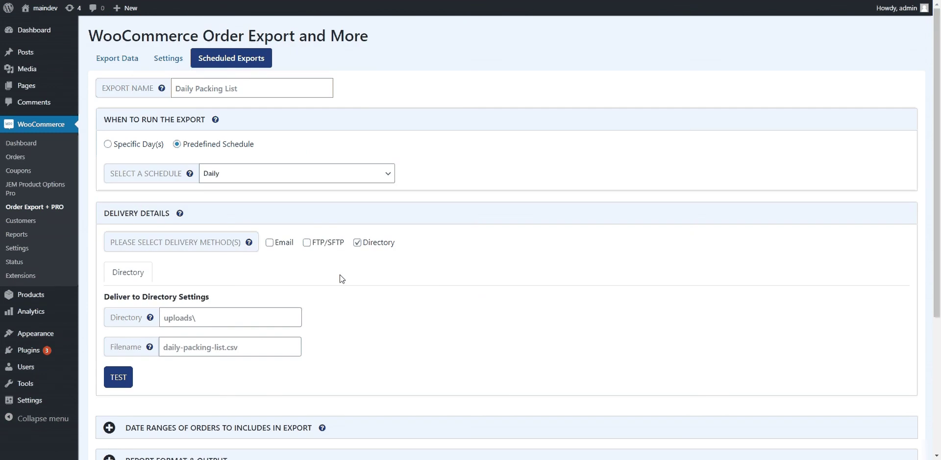
Step: Switch the Daily Packing List export from a predefined schedule to running on specific days
{"action": "left_click", "coordinate": [231, 89]}
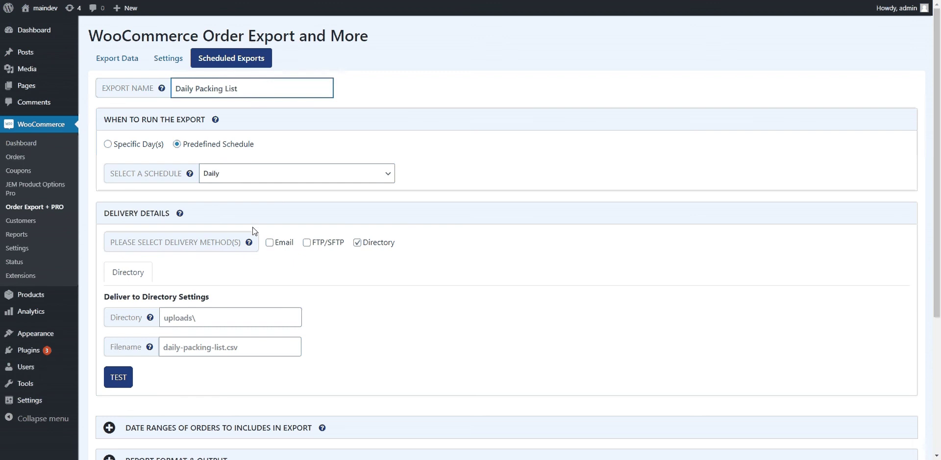
{"action": "left_click", "coordinate": [130, 145]}
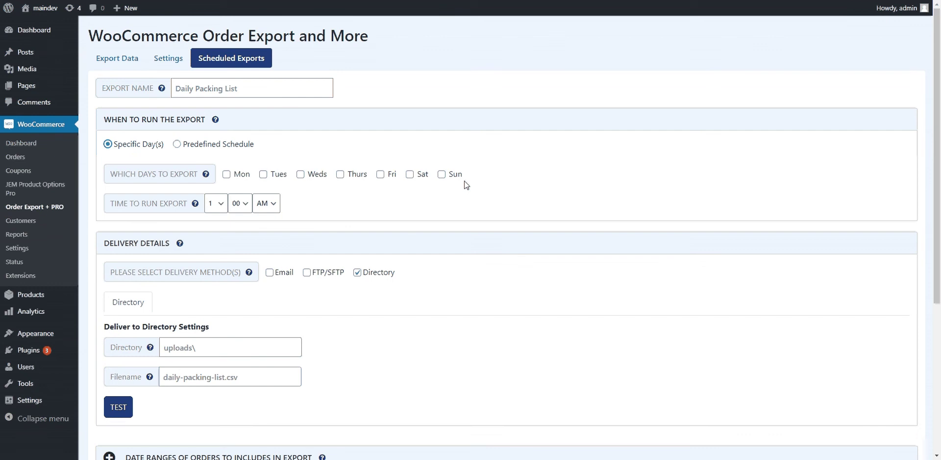
Step: Return the Daily Packing List export to a predefined schedule and review the schedule choices, keeping Daily
{"action": "left_click", "coordinate": [189, 147]}
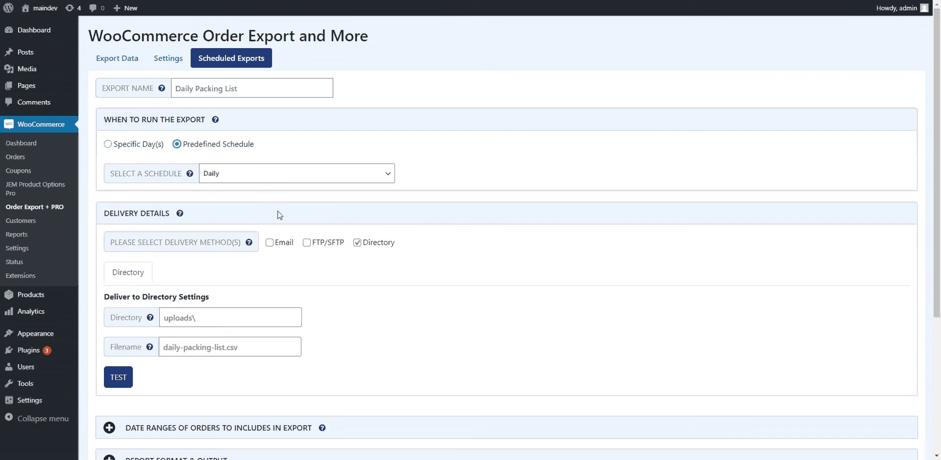
{"action": "left_click", "coordinate": [255, 177]}
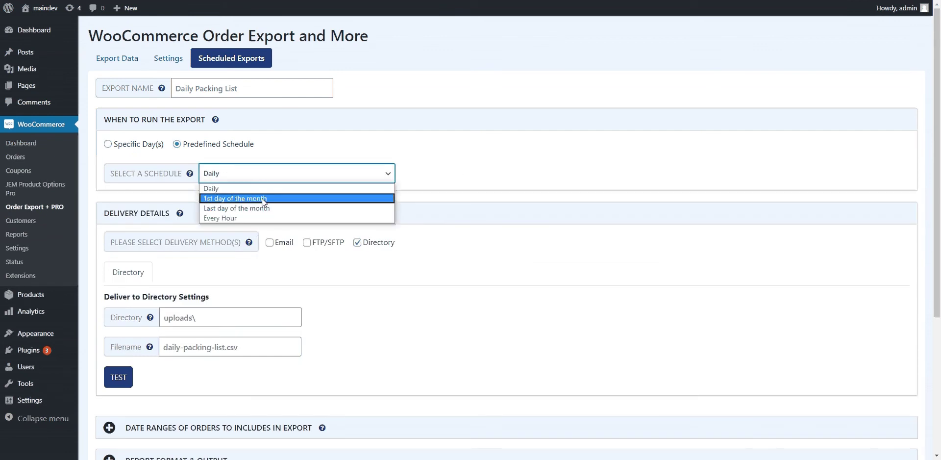
{"action": "left_click", "coordinate": [497, 165]}
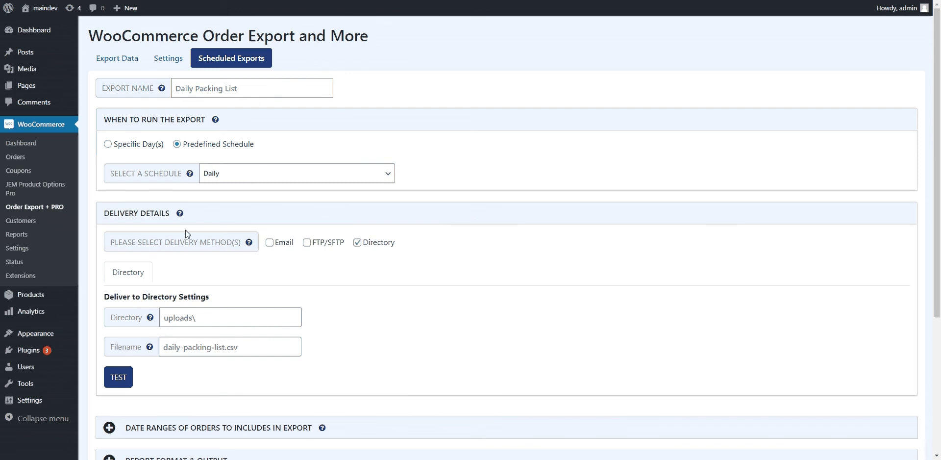
Step: Enable FTP/SFTP and email as additional delivery methods for the export, and review the FTP and directory delivery settings
{"action": "scroll", "coordinate": [314, 210], "scroll_direction": "down", "scroll_amount": 2}
{"action": "scroll", "coordinate": [313, 211], "scroll_direction": "down", "scroll_amount": 1}
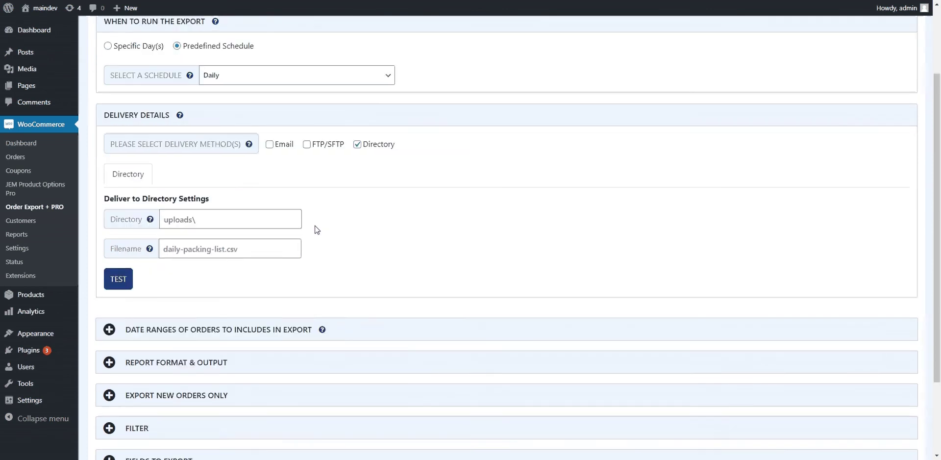
{"action": "left_click", "coordinate": [306, 144]}
{"action": "left_click", "coordinate": [269, 145]}
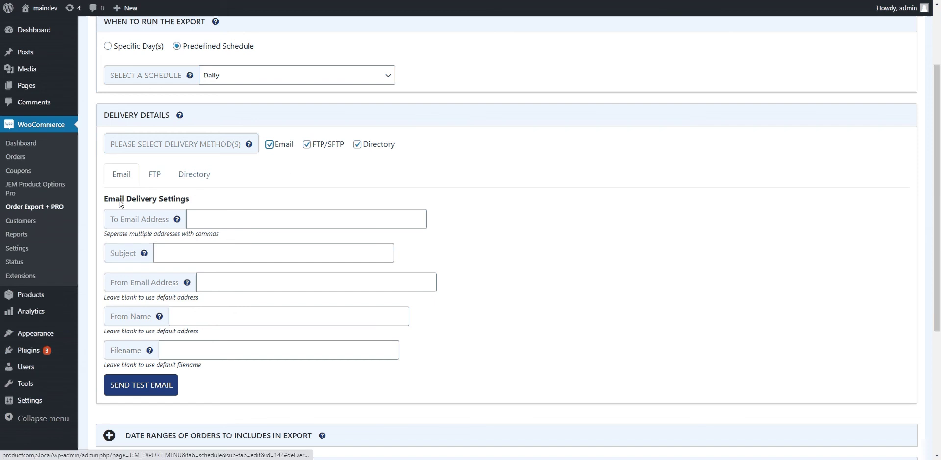
{"action": "left_click", "coordinate": [155, 176]}
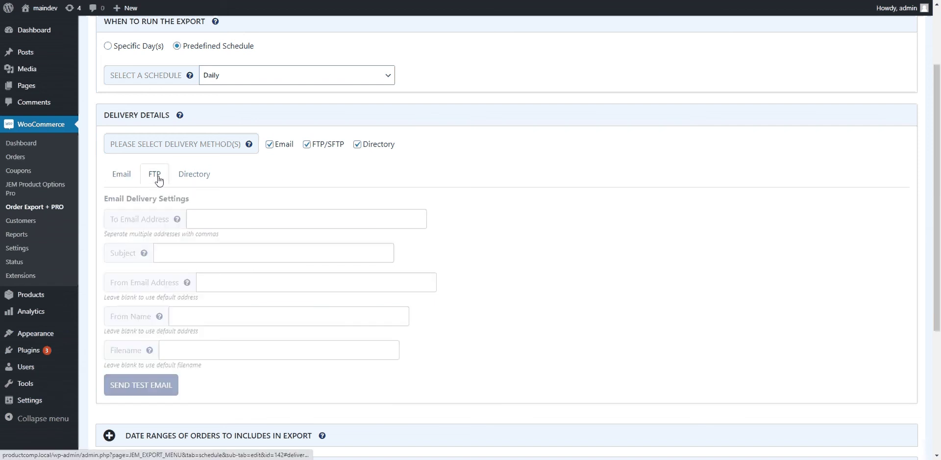
{"action": "left_click", "coordinate": [203, 189]}
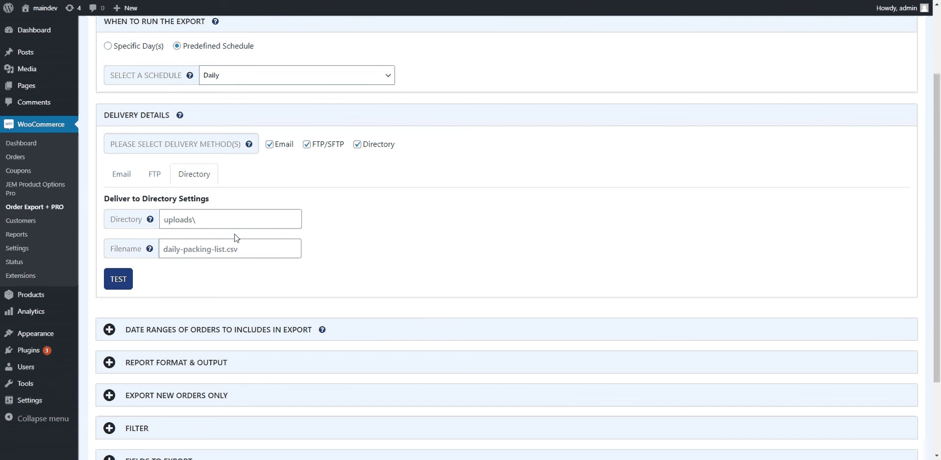
{"action": "scroll", "coordinate": [237, 238], "scroll_direction": "up", "scroll_amount": 2}
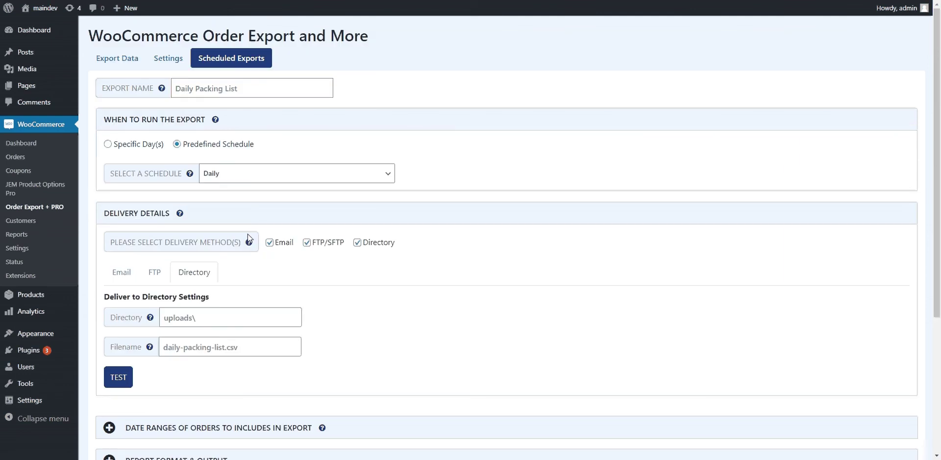